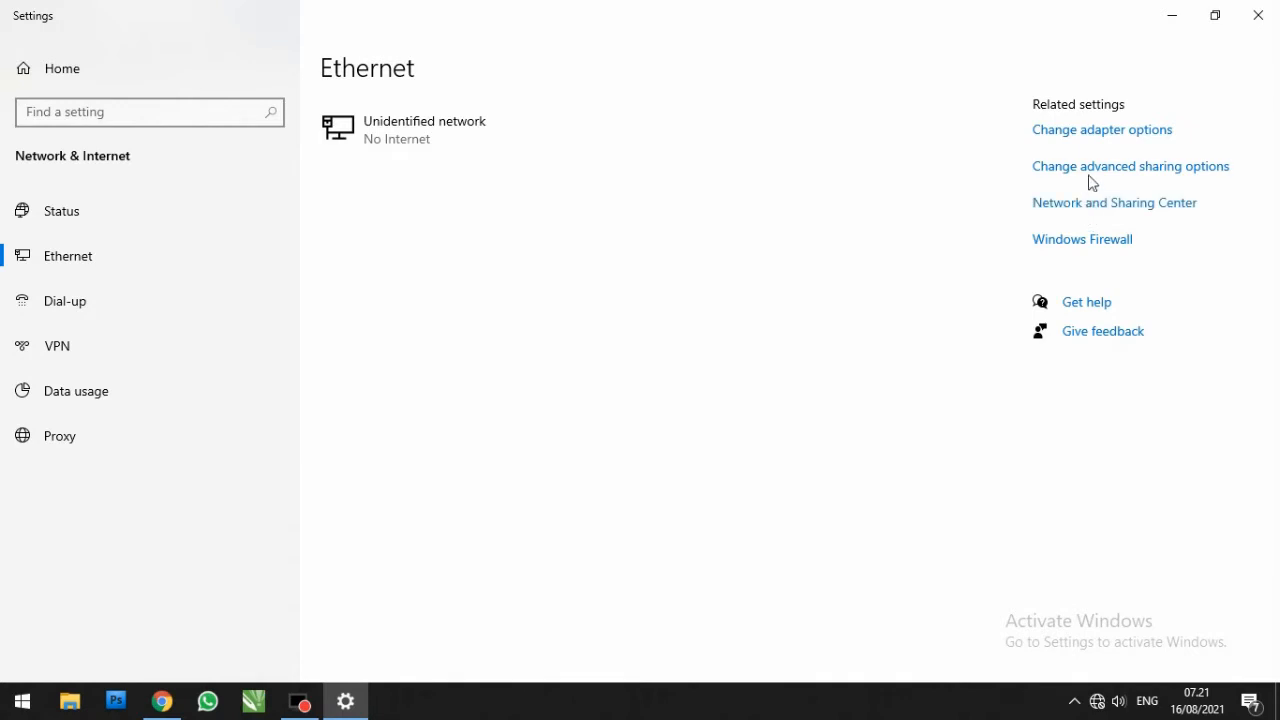
Step: Open the IPv4 properties of the Ethernet 2 adapter and choose to use a manually specified IP address
{"action": "left_click", "coordinate": [1090, 131]}
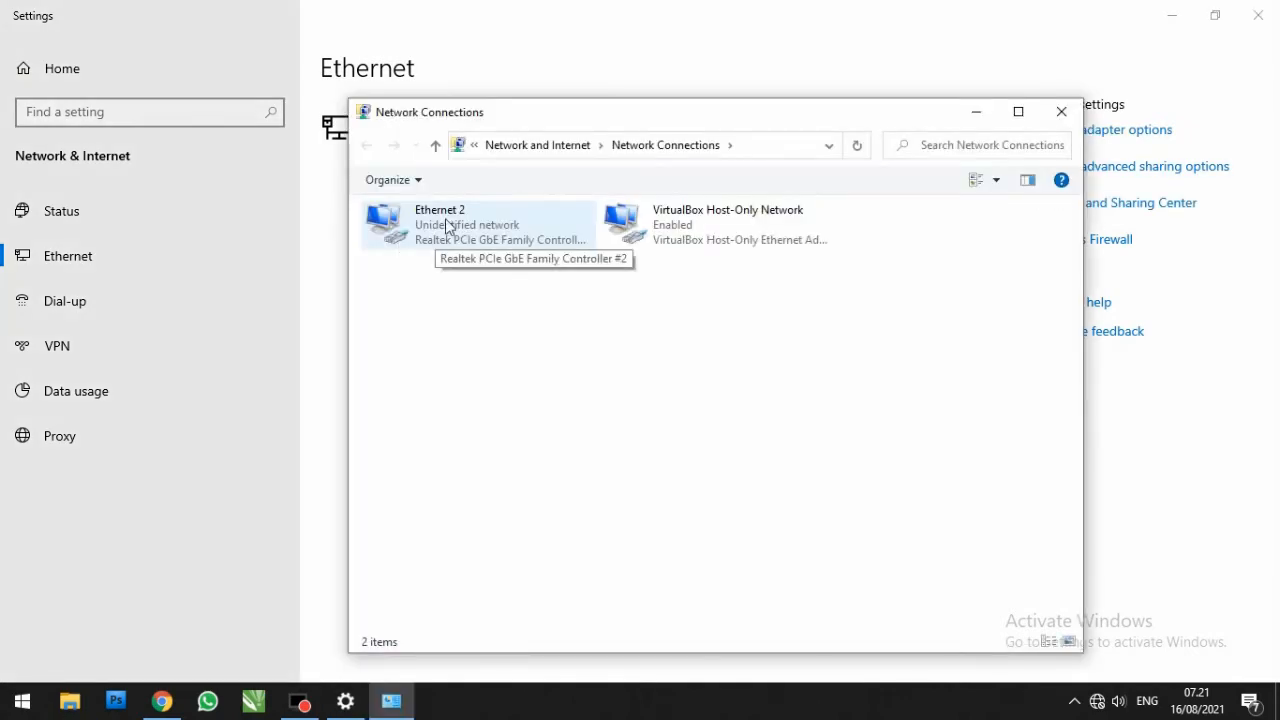
{"action": "double_click", "coordinate": [447, 227]}
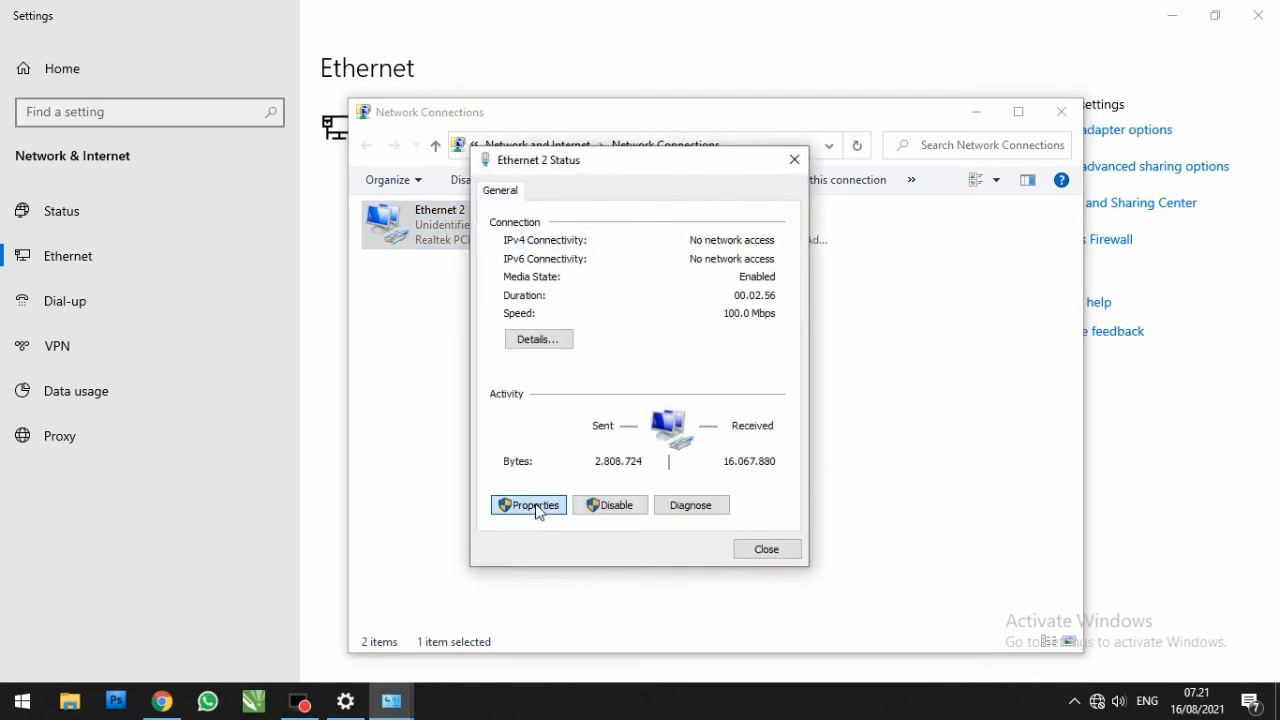
{"action": "left_click", "coordinate": [530, 505]}
{"action": "left_click", "coordinate": [594, 393]}
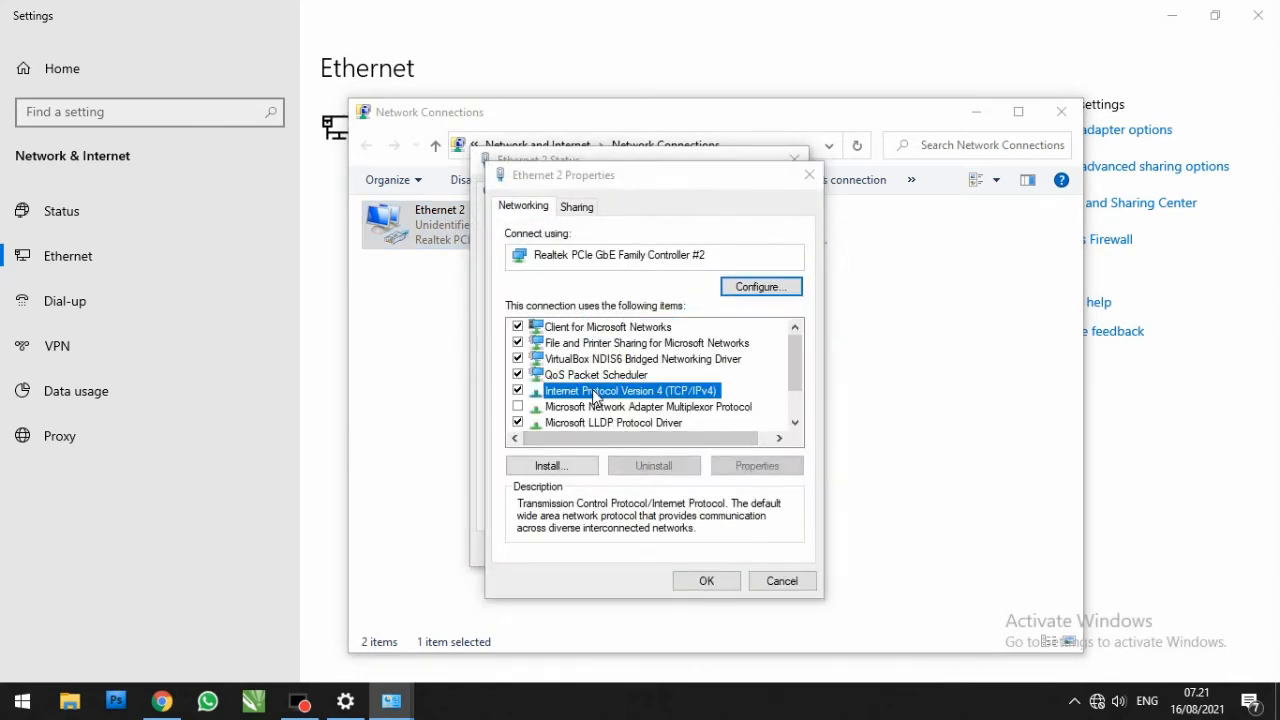
{"action": "double_click", "coordinate": [594, 395]}
{"action": "left_click", "coordinate": [605, 382]}
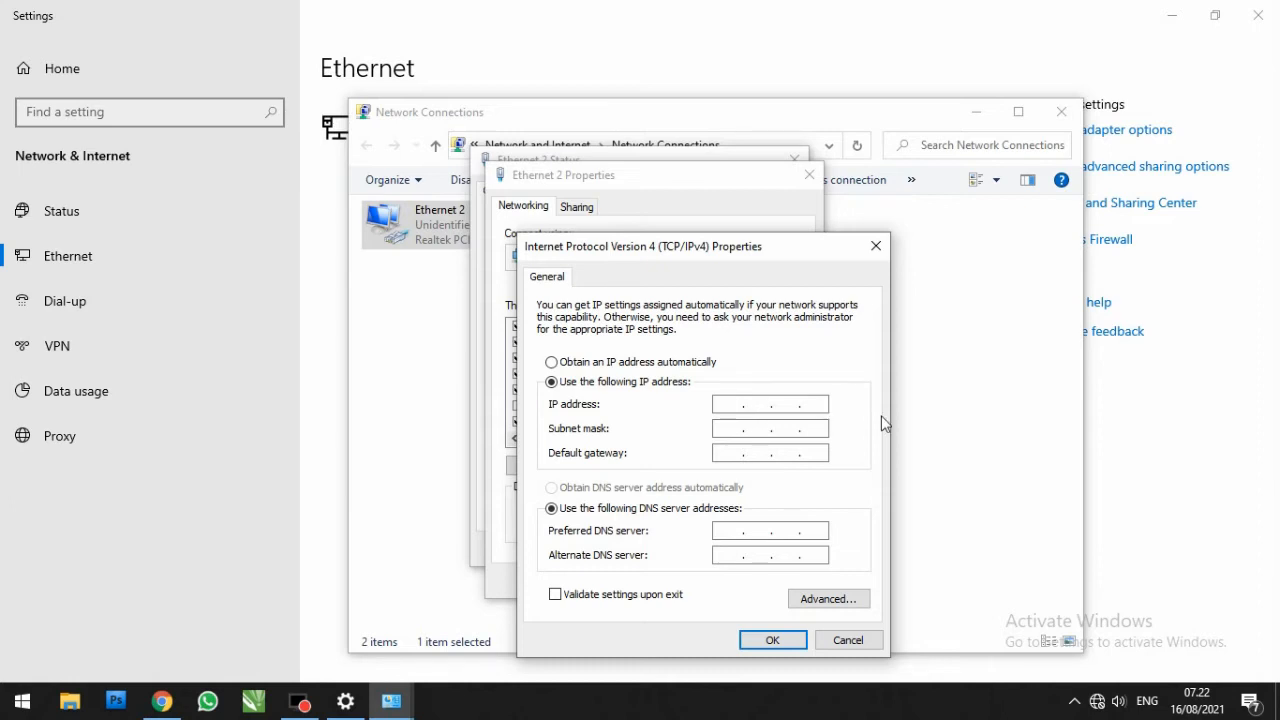
Step: Give the adapter a static IP address in the CPE's 192.168.1 range ending in 111, save it and close the network connections
{"action": "type", "text": "192"}
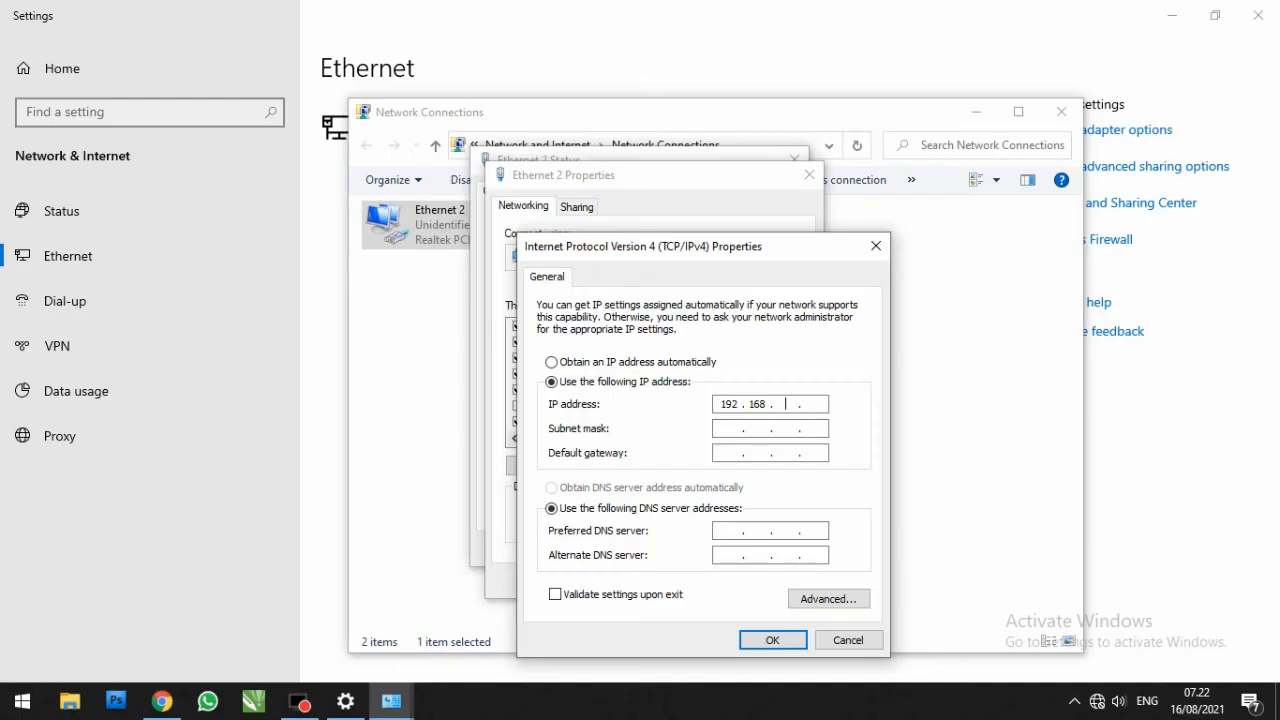
{"action": "type", "text": "1"}
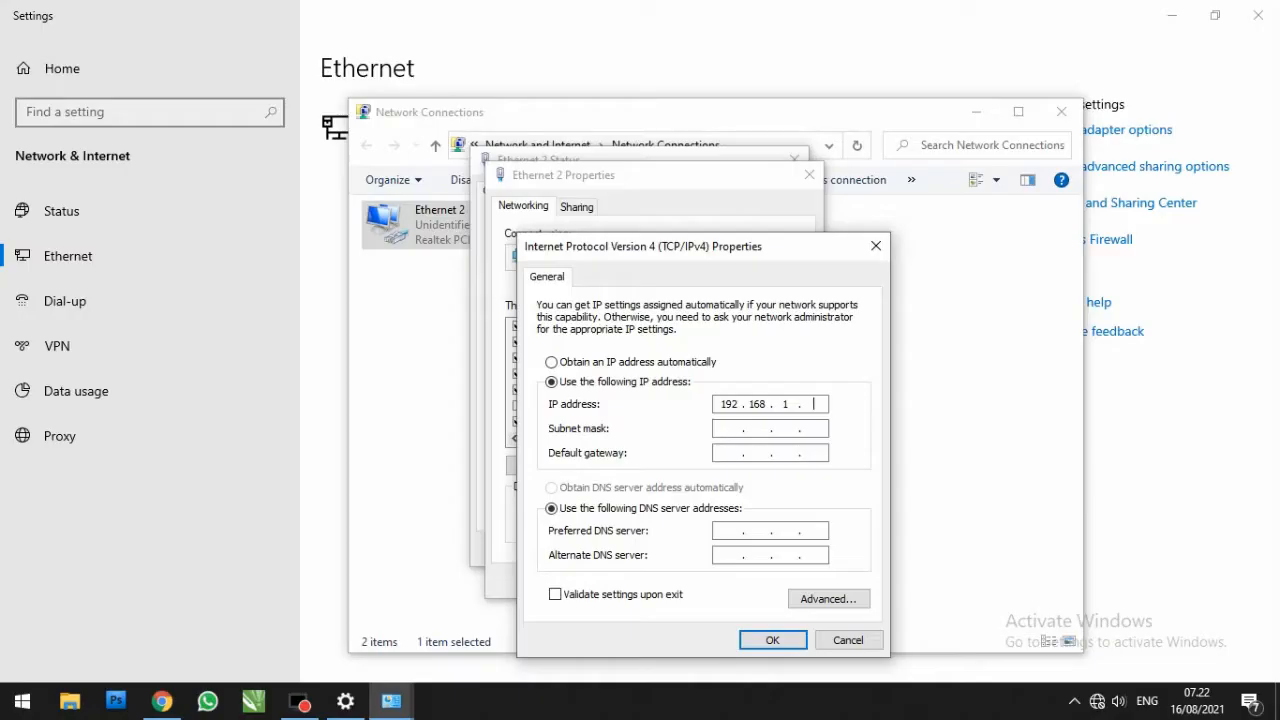
{"action": "type", "text": "111"}
{"action": "key", "text": "Tab"}
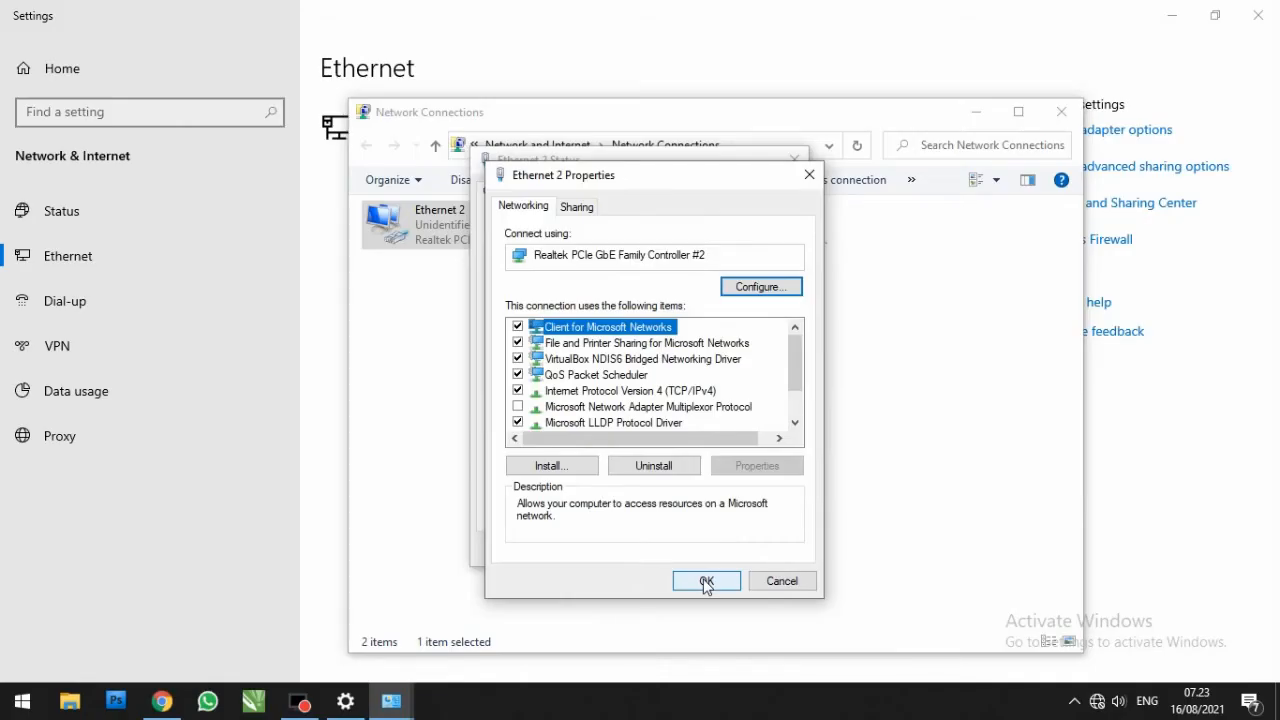
{"action": "left_click", "coordinate": [706, 583]}
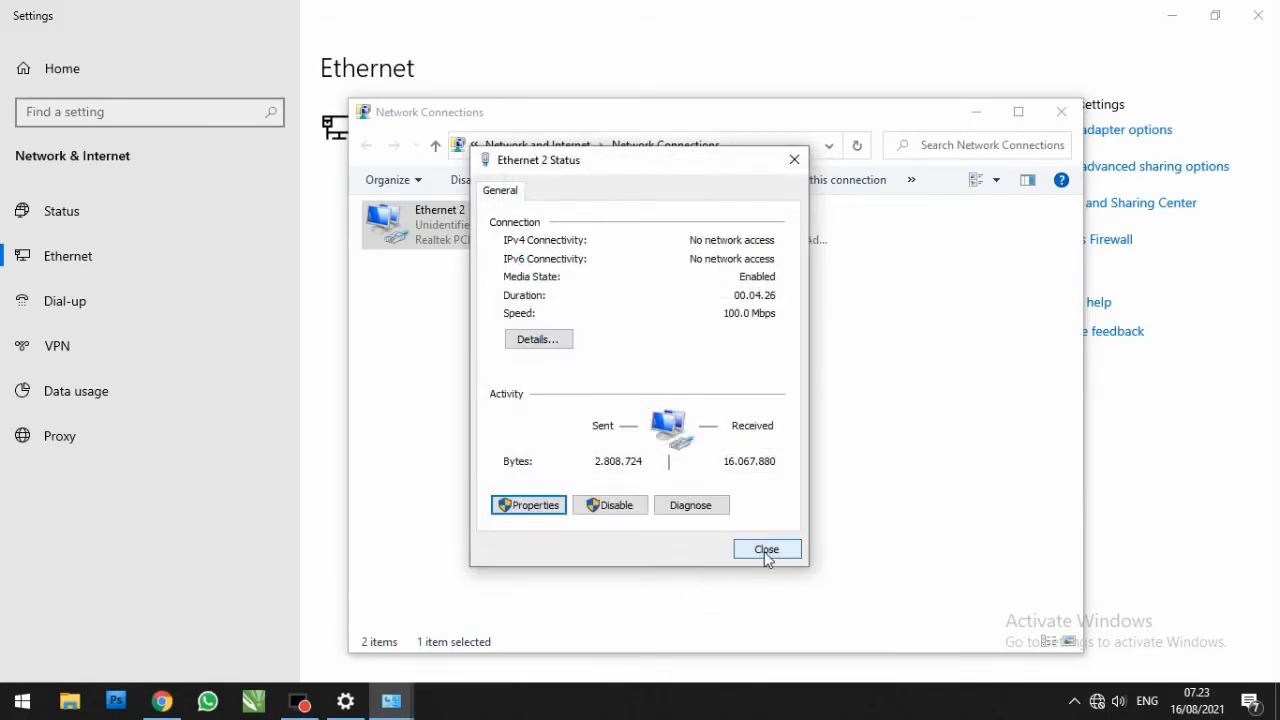
{"action": "left_click", "coordinate": [765, 553]}
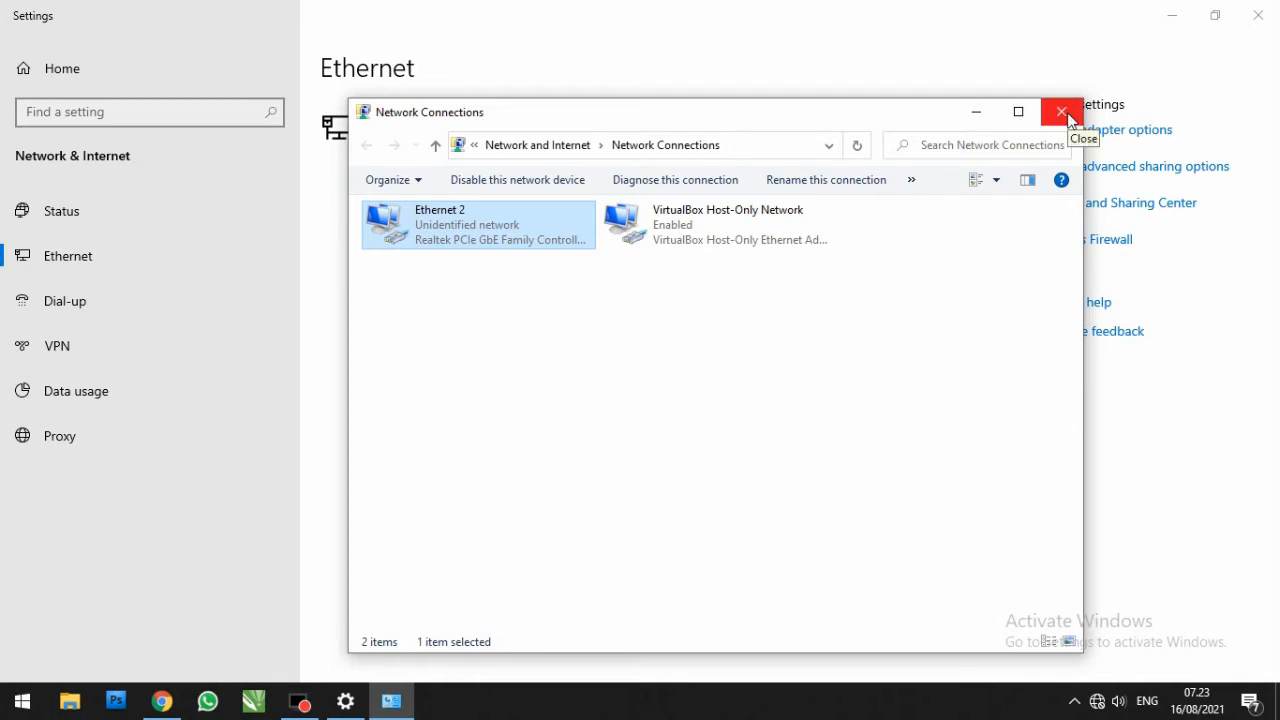
{"action": "left_click", "coordinate": [1062, 112]}
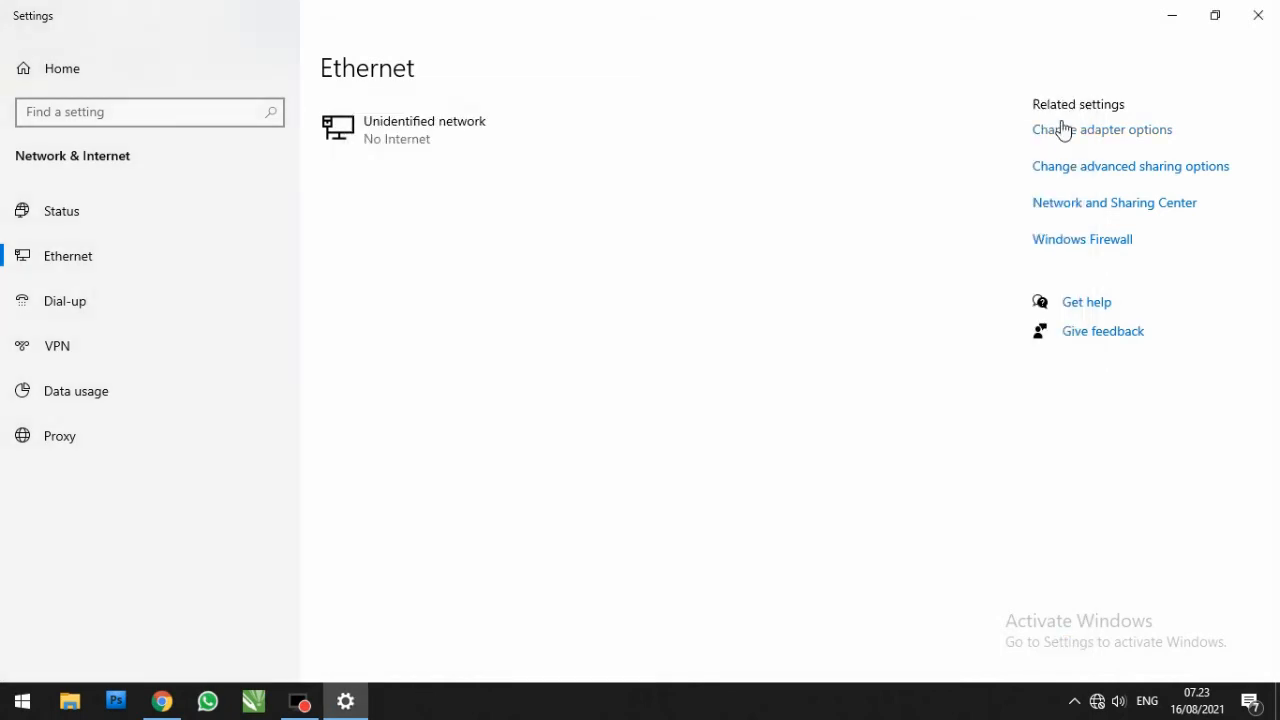
Step: Switch to Chrome and open the CPE's web interface at 192.168.1.154
{"action": "left_click", "coordinate": [162, 701]}
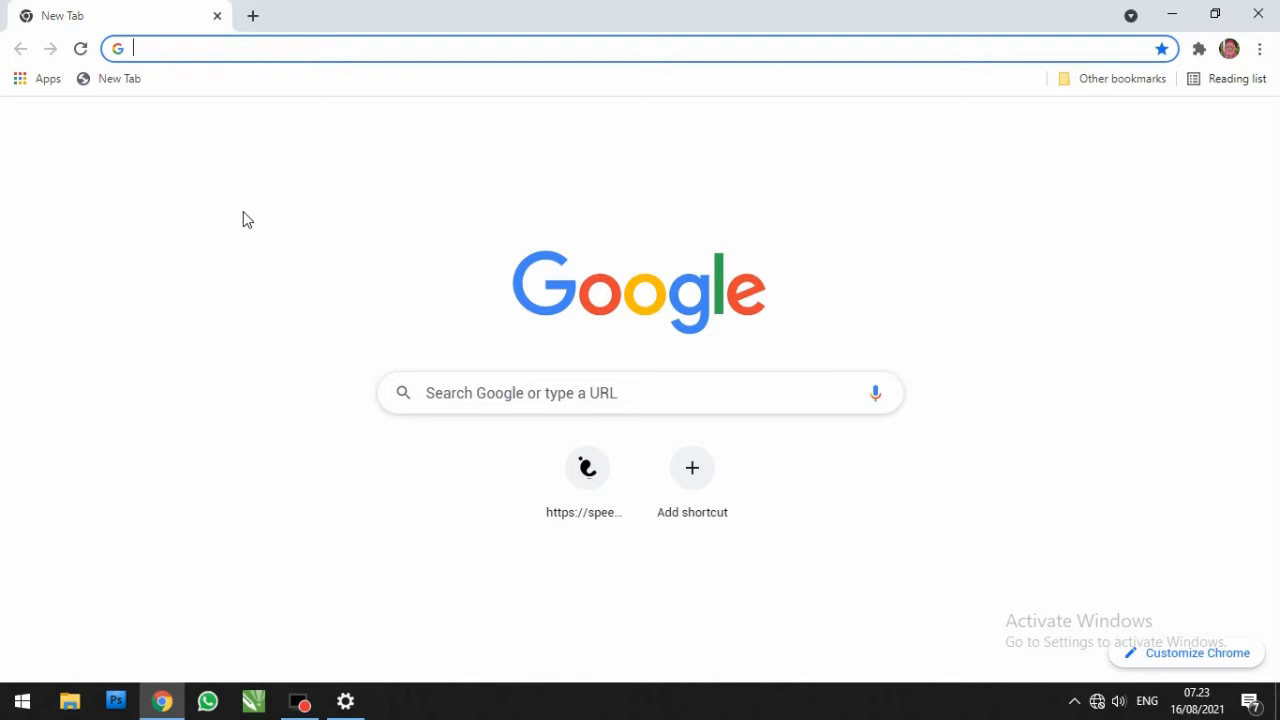
{"action": "type", "text": "1"}
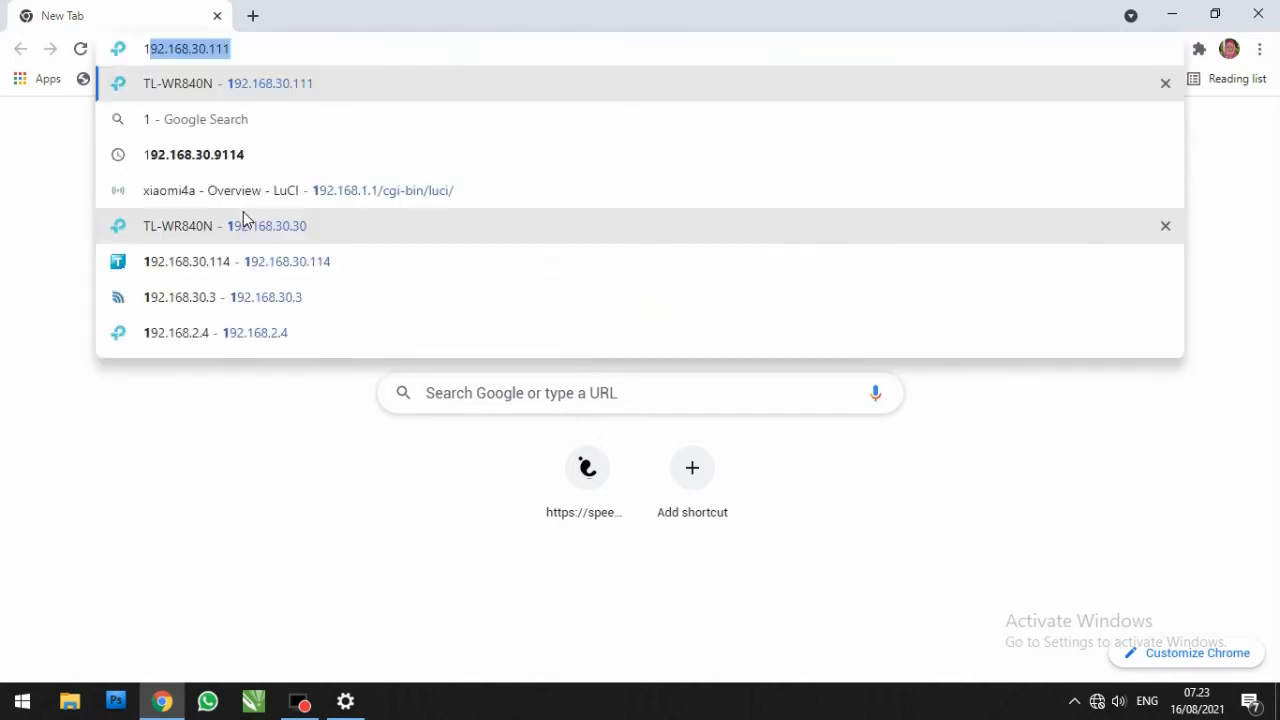
{"action": "key", "text": "End"}
{"action": "key", "text": "BackSpace"}
{"action": "key", "text": "BackSpace"}
{"action": "key", "text": "BackSpace"}
{"action": "key", "text": "BackSpace"}
{"action": "key", "text": "BackSpace"}
{"action": "key", "text": "BackSpace"}
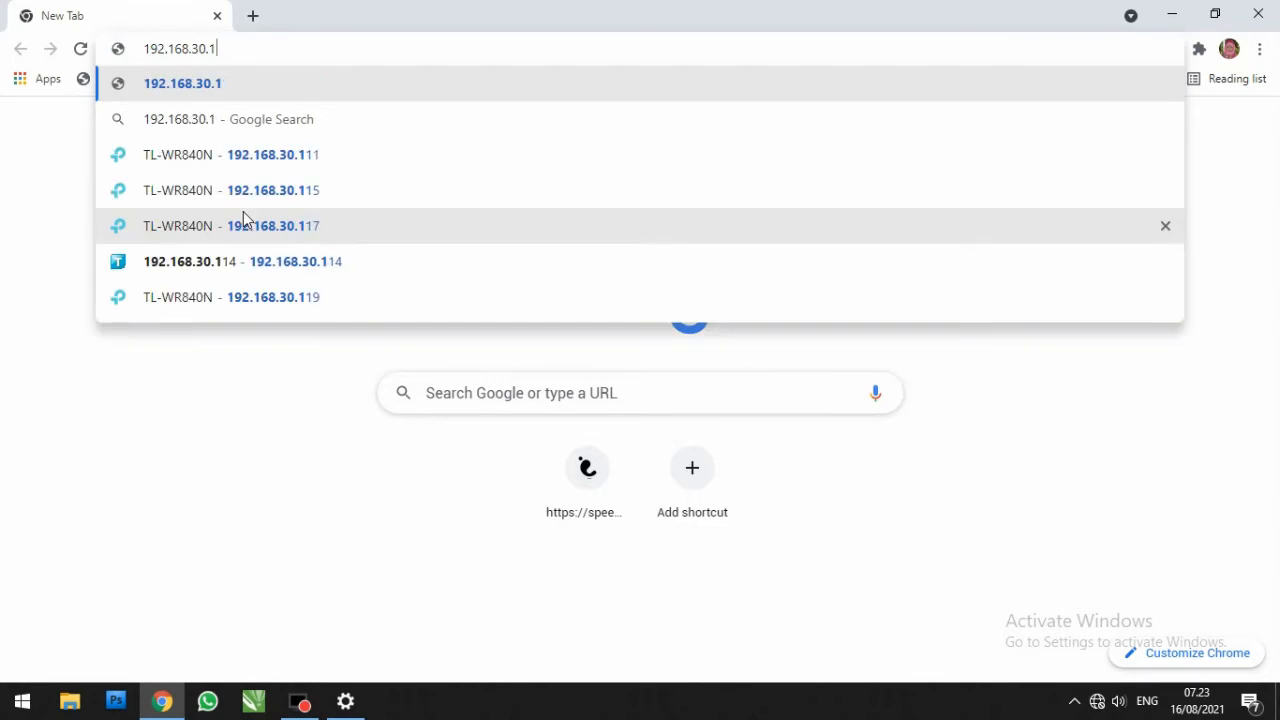
{"action": "type", "text": "1"}
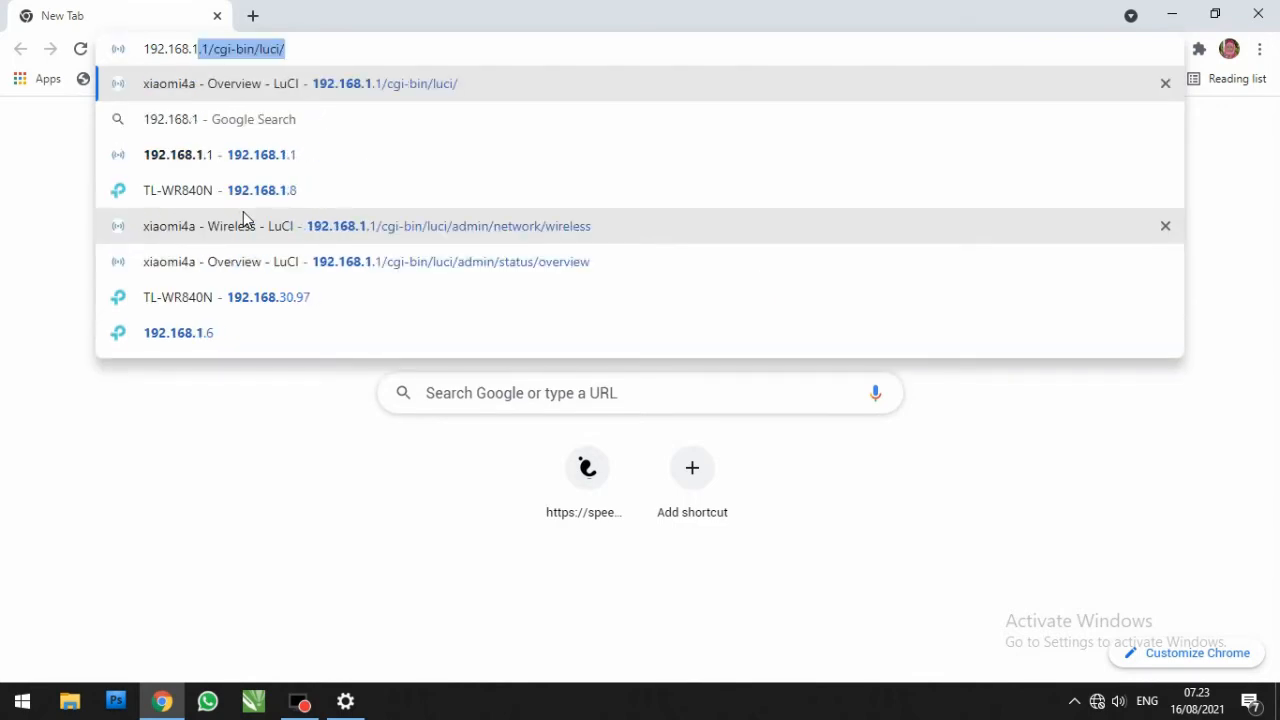
{"action": "type", "text": "."}
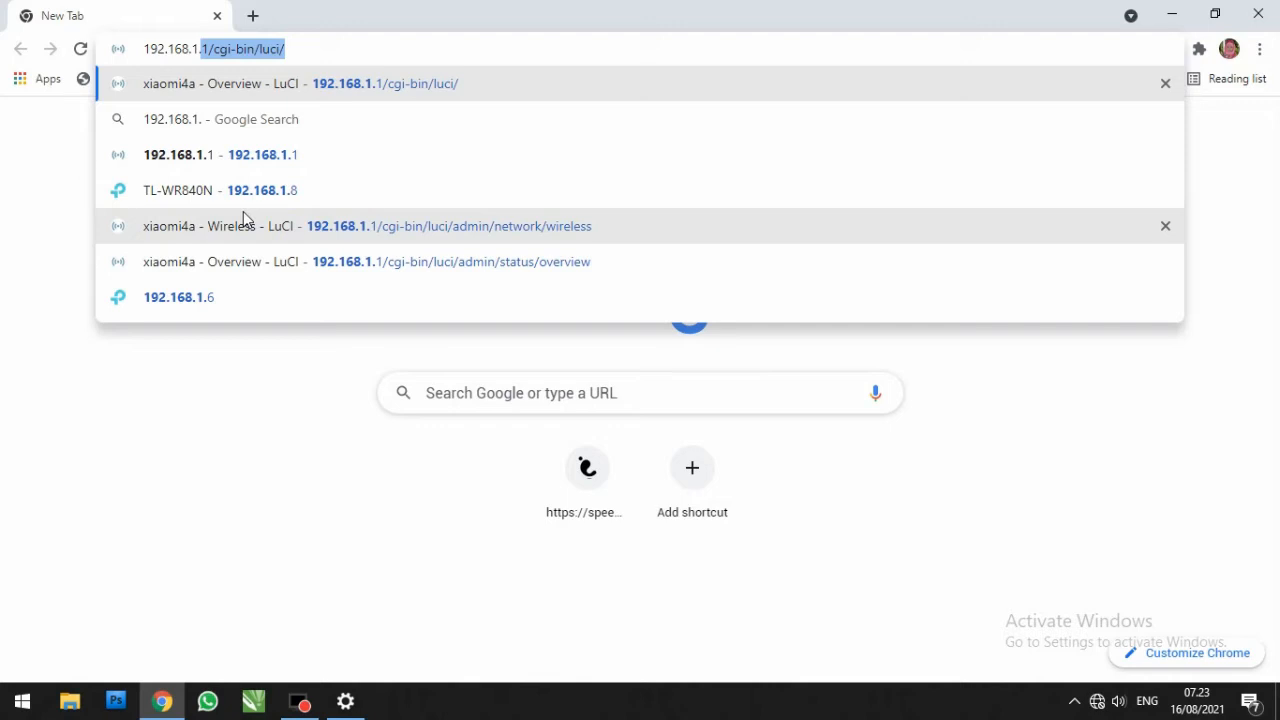
{"action": "type", "text": "12"}
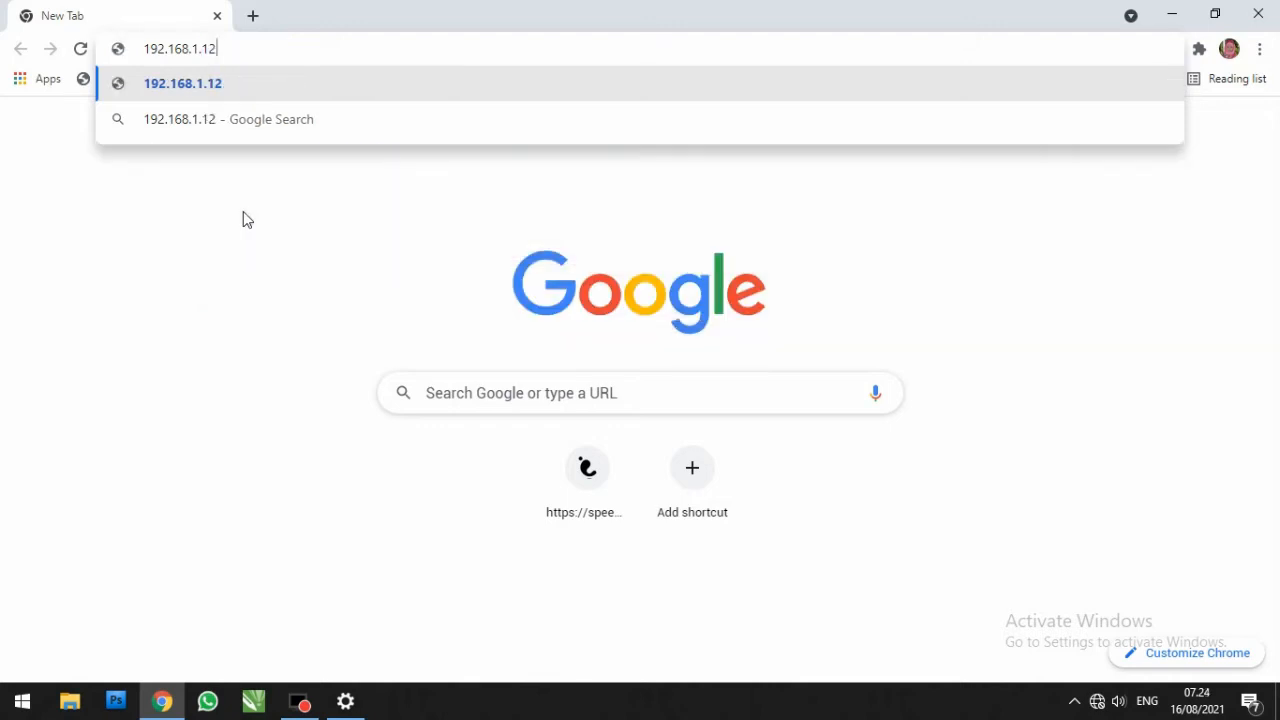
{"action": "key", "text": "BackSpace"}
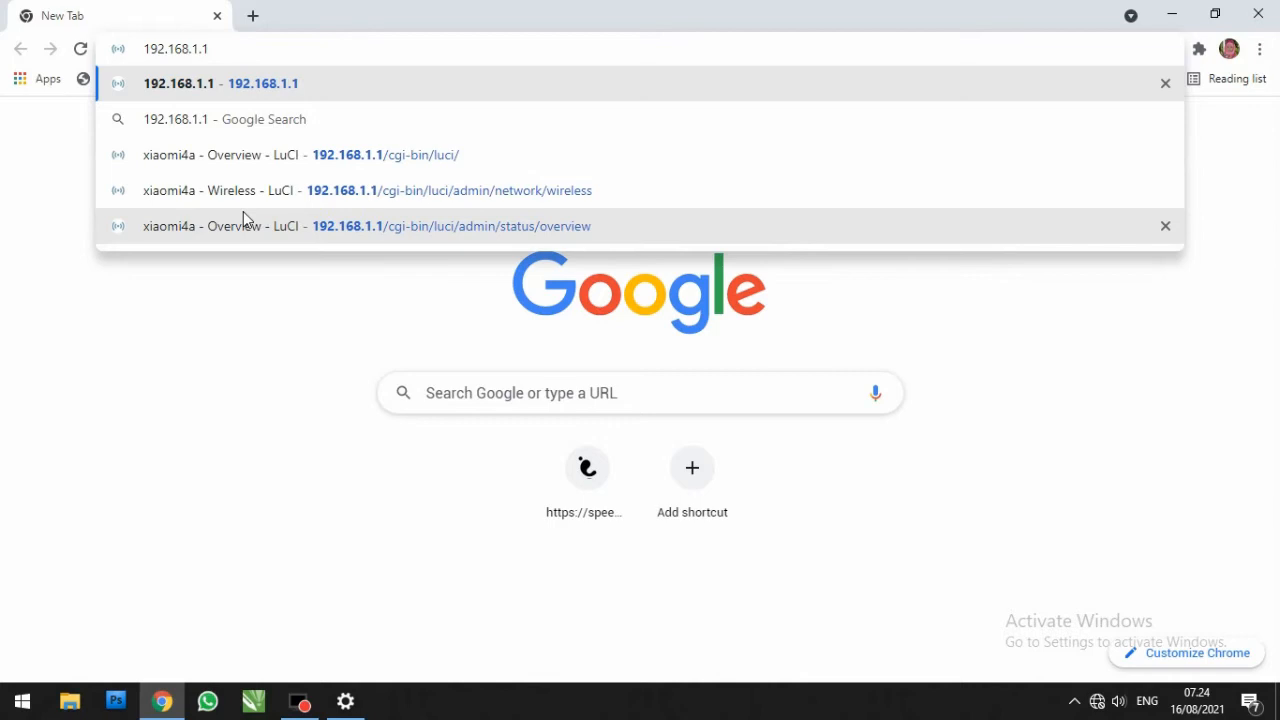
{"action": "type", "text": "54"}
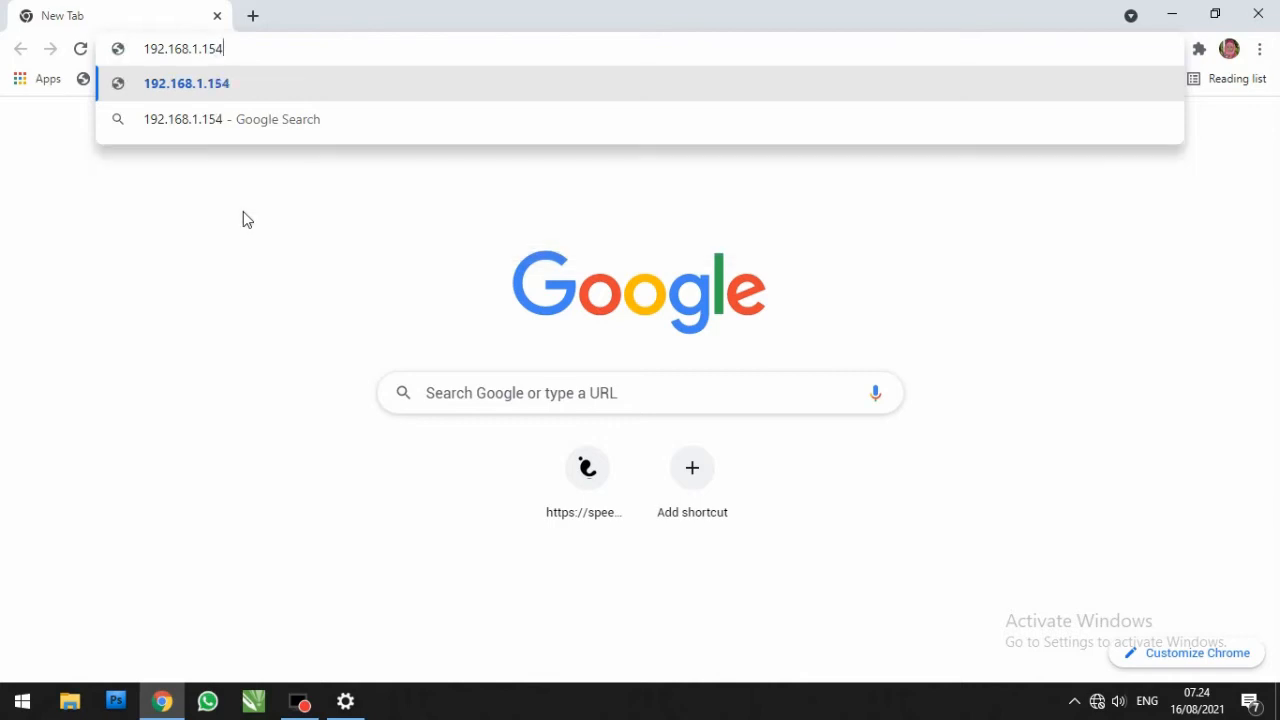
{"action": "key", "text": "Return"}
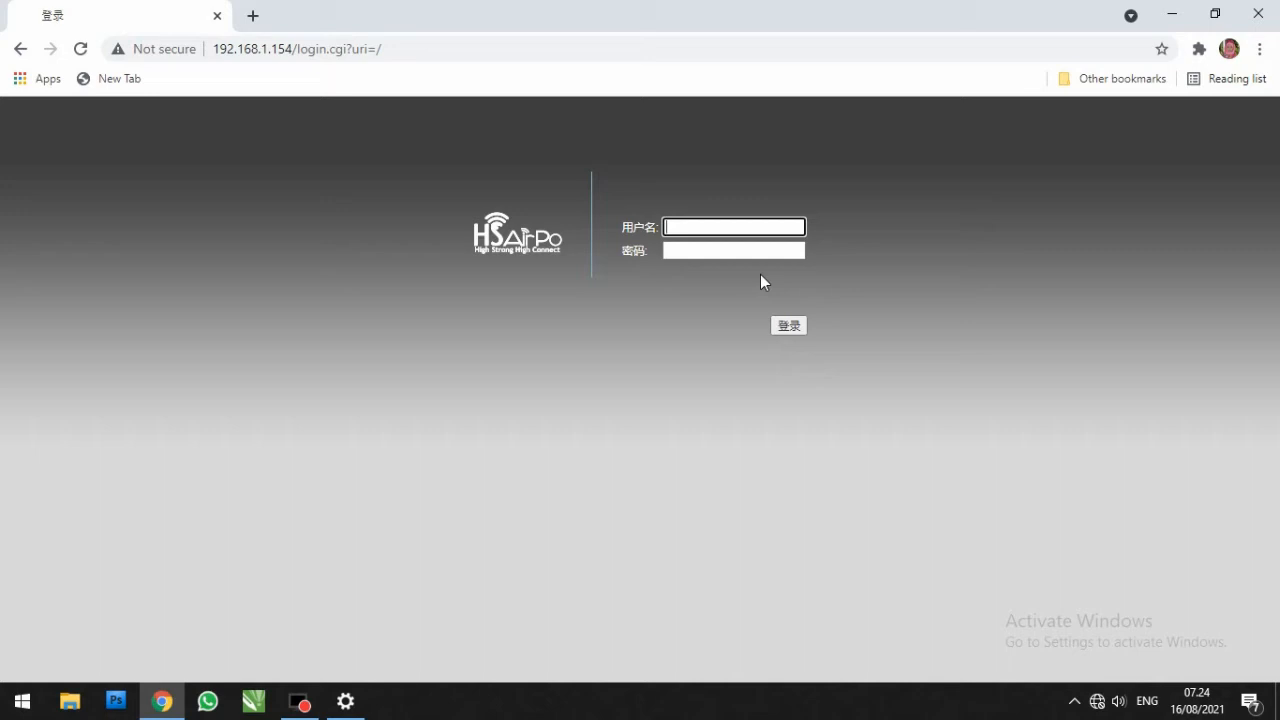
Step: Log in to the CPE with the user name admin and the account password
{"action": "type", "text": "admin"}
{"action": "key", "text": "Tab"}
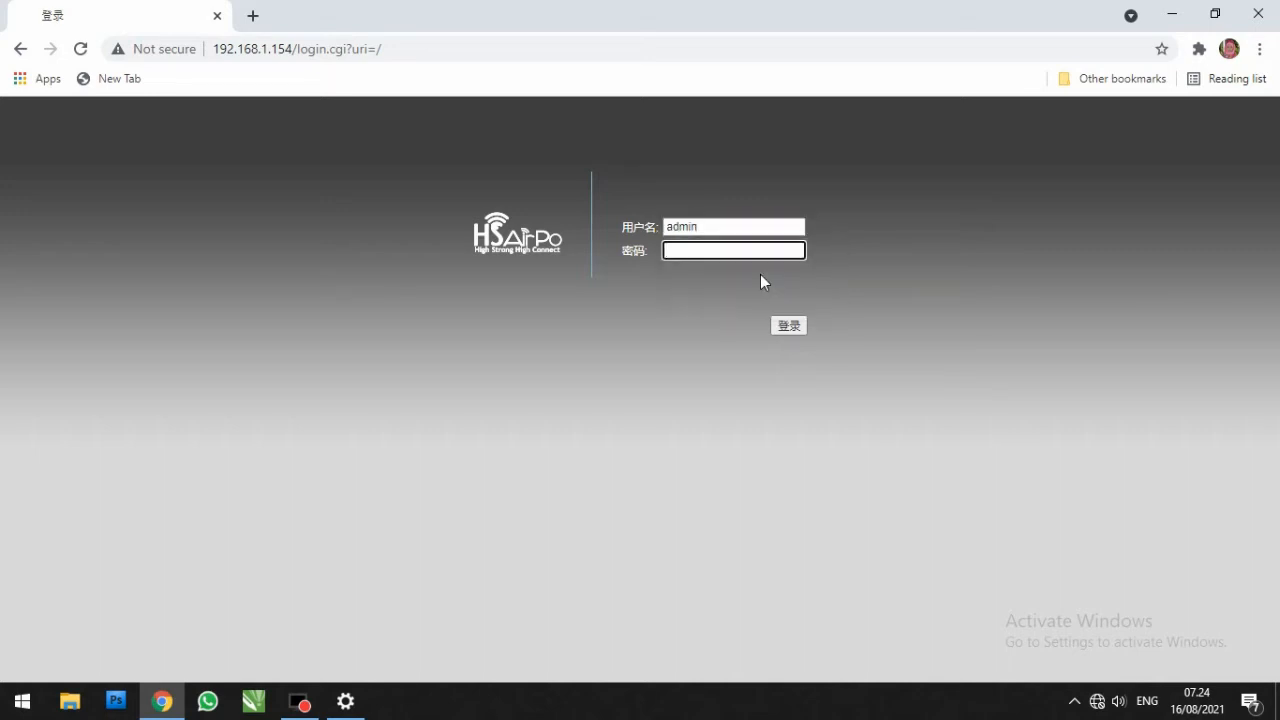
{"action": "type", "text": "•••••"}
{"action": "key", "text": "Return"}
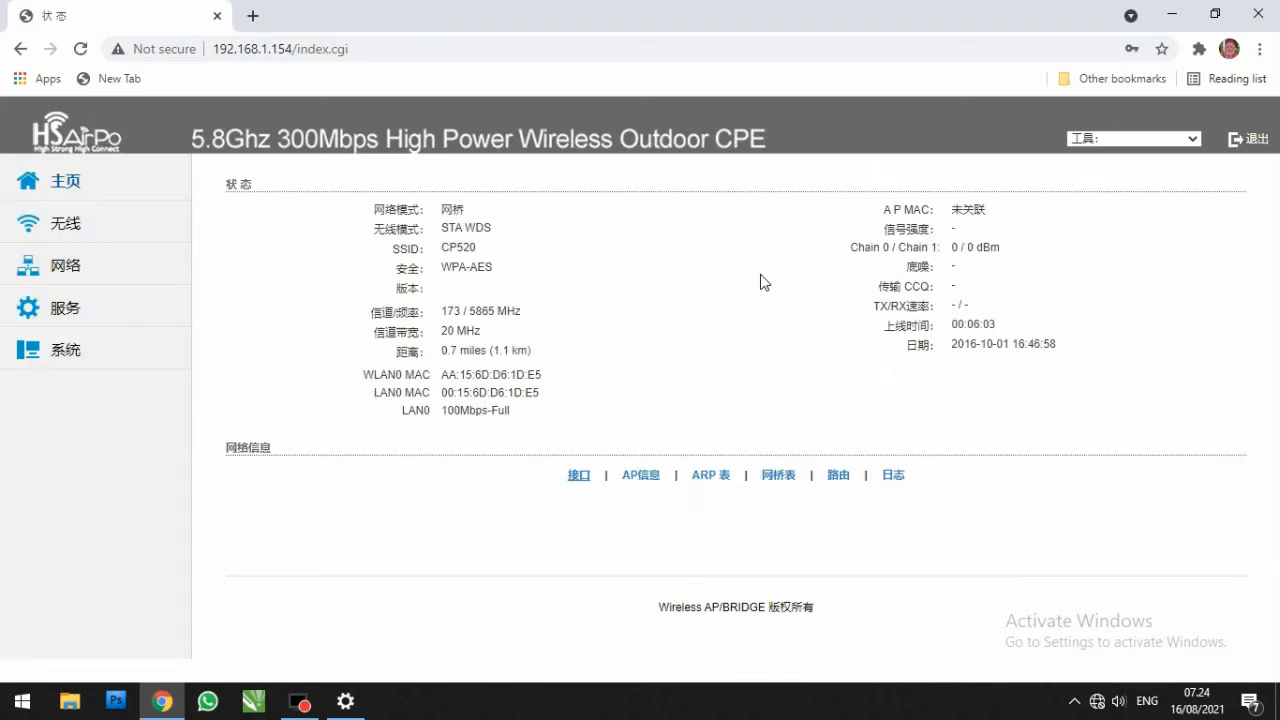
Step: Set the CPE's interface language to English in the system settings and apply the configuration change
{"action": "left_click", "coordinate": [75, 360]}
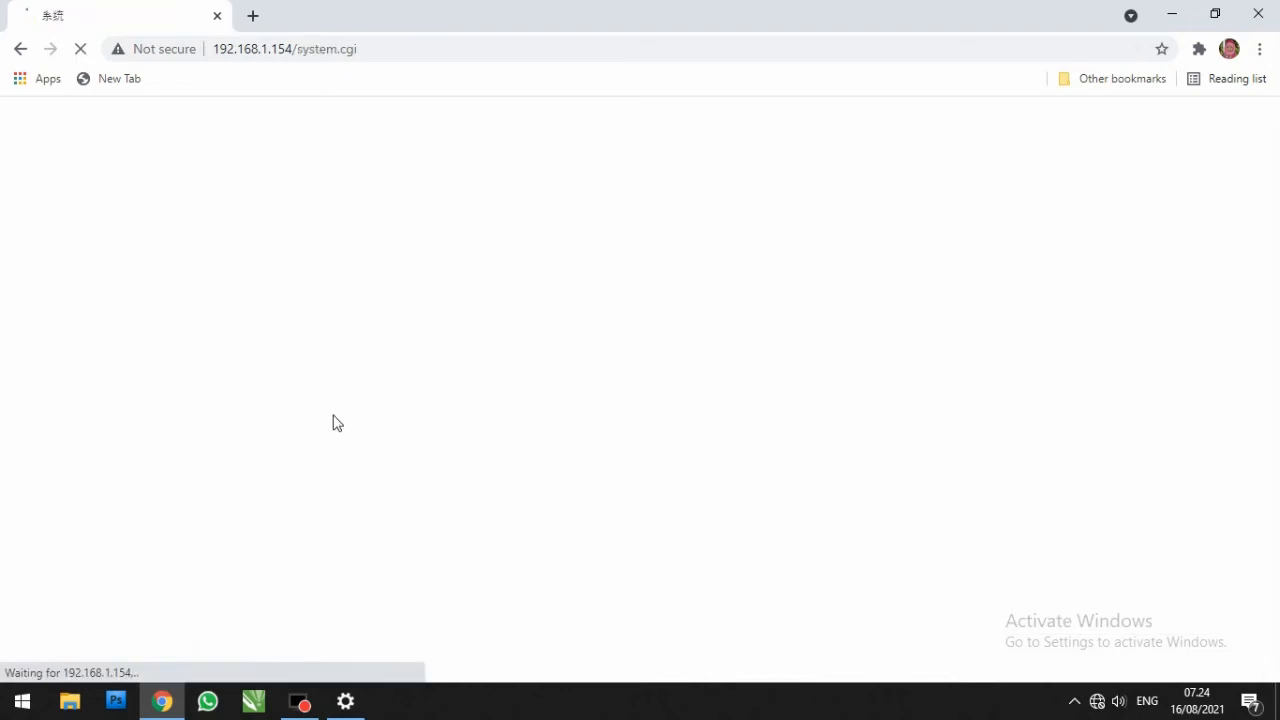
{"action": "left_click", "coordinate": [565, 215]}
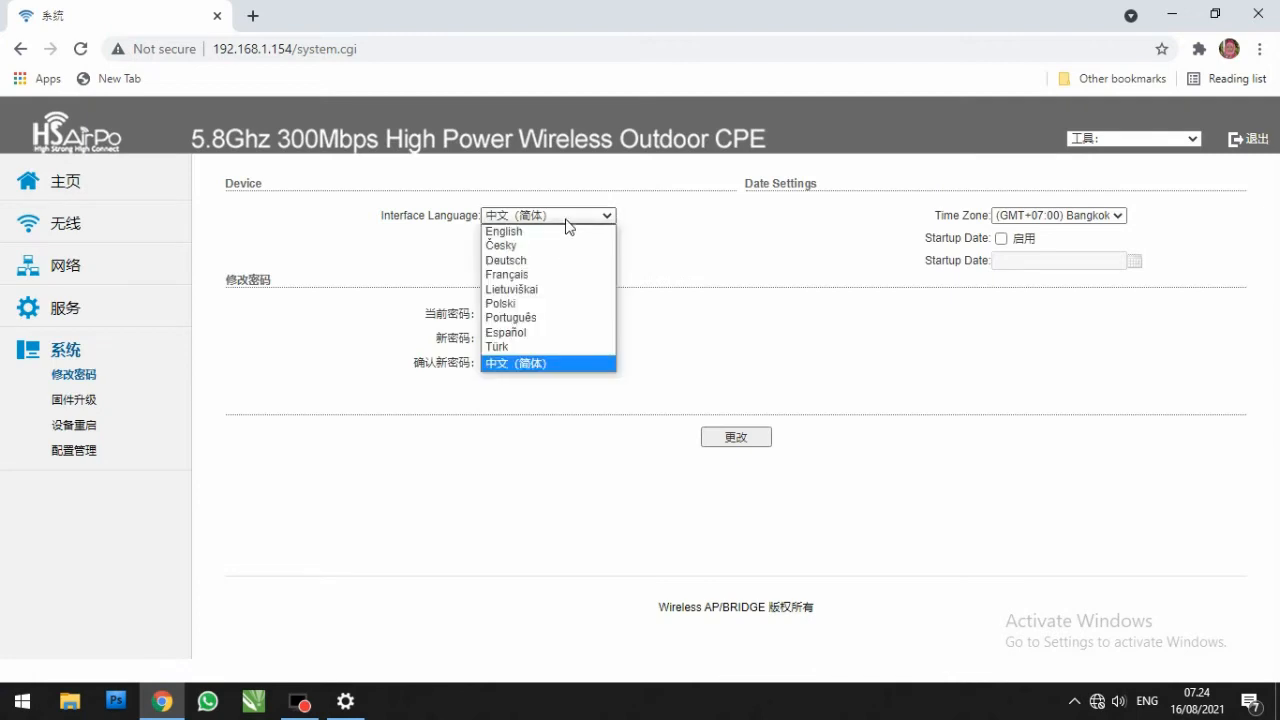
{"action": "left_click", "coordinate": [523, 232]}
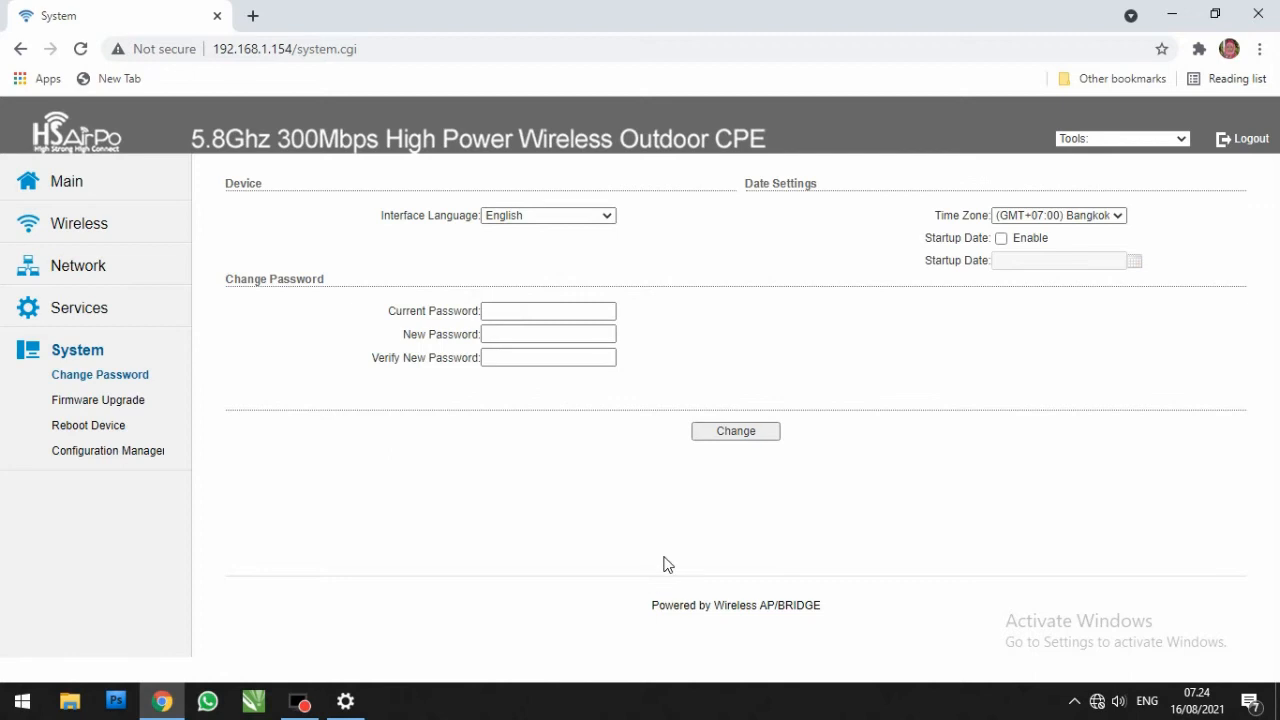
{"action": "left_click", "coordinate": [734, 434]}
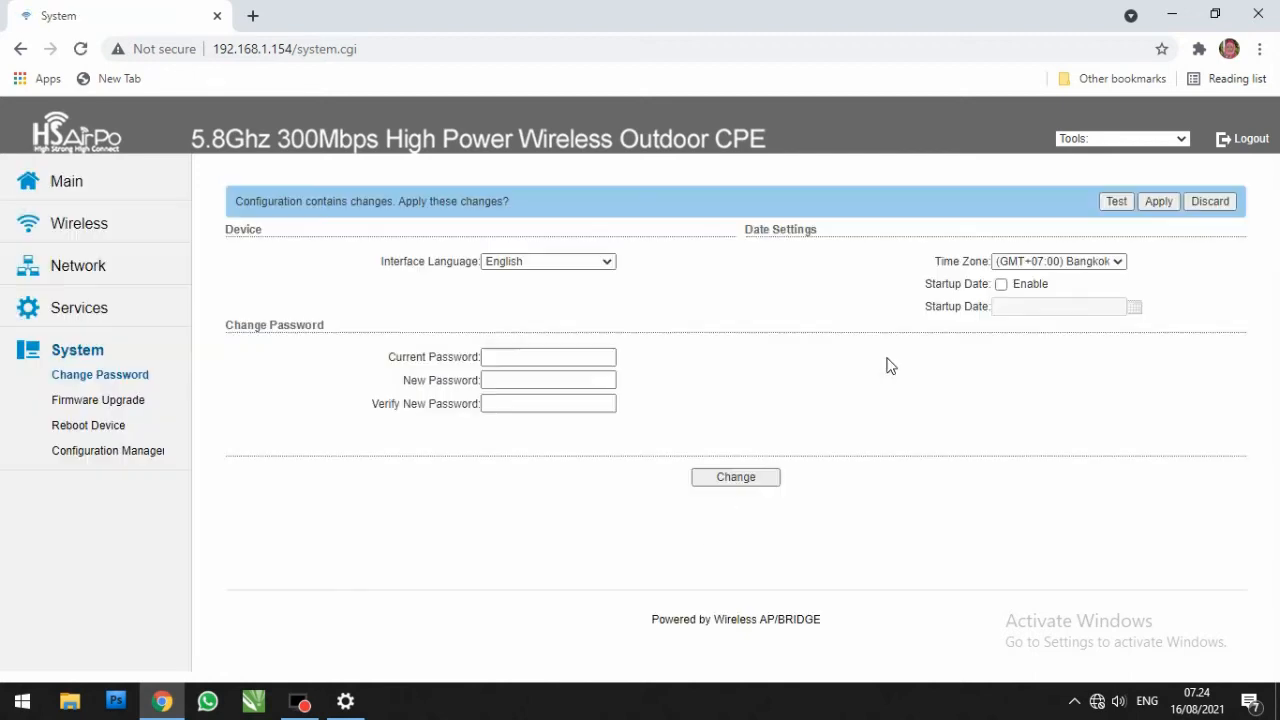
{"action": "left_click", "coordinate": [1147, 203]}
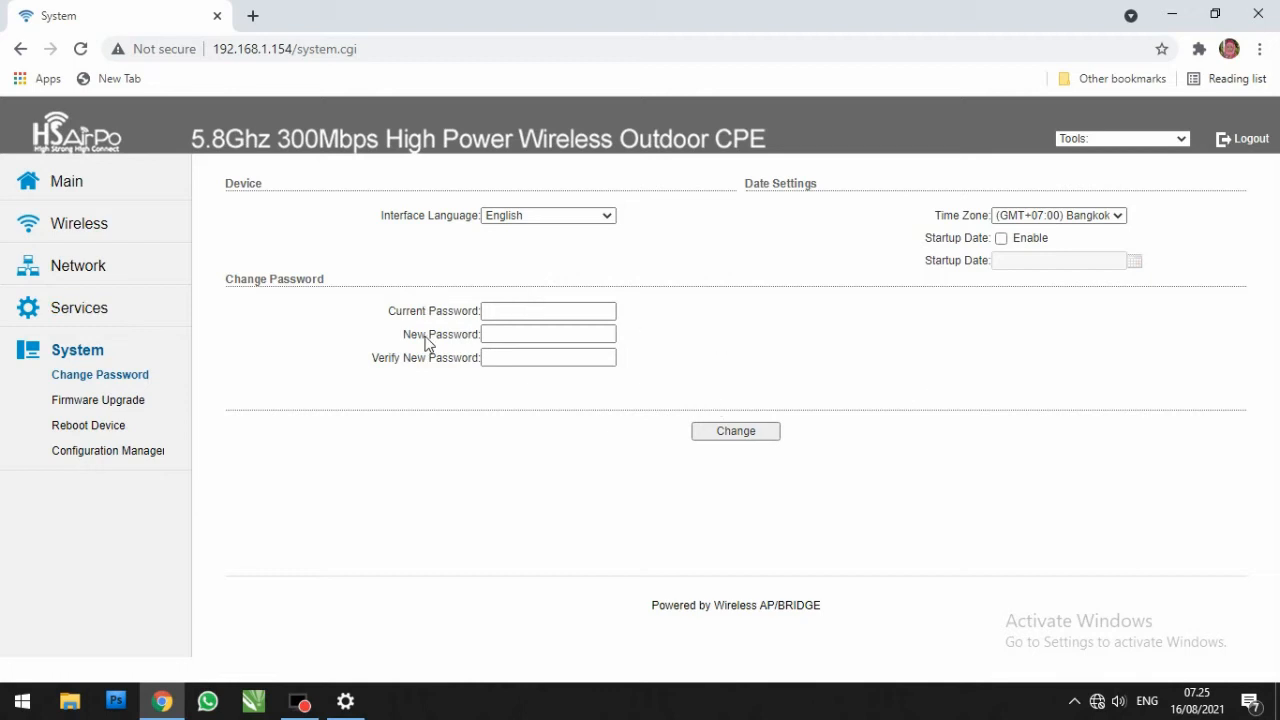
Step: Review the CPE's status, basic and advanced wireless, network and services settings
{"action": "left_click", "coordinate": [72, 184]}
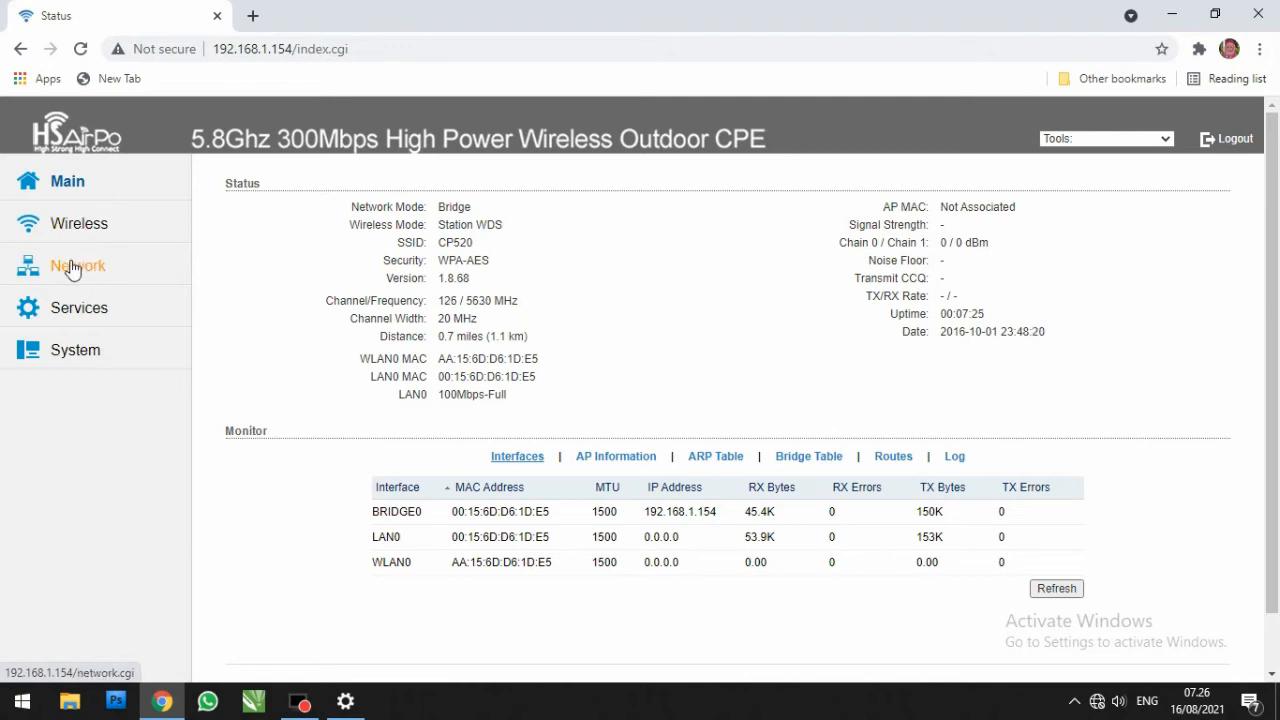
{"action": "left_click", "coordinate": [30, 226]}
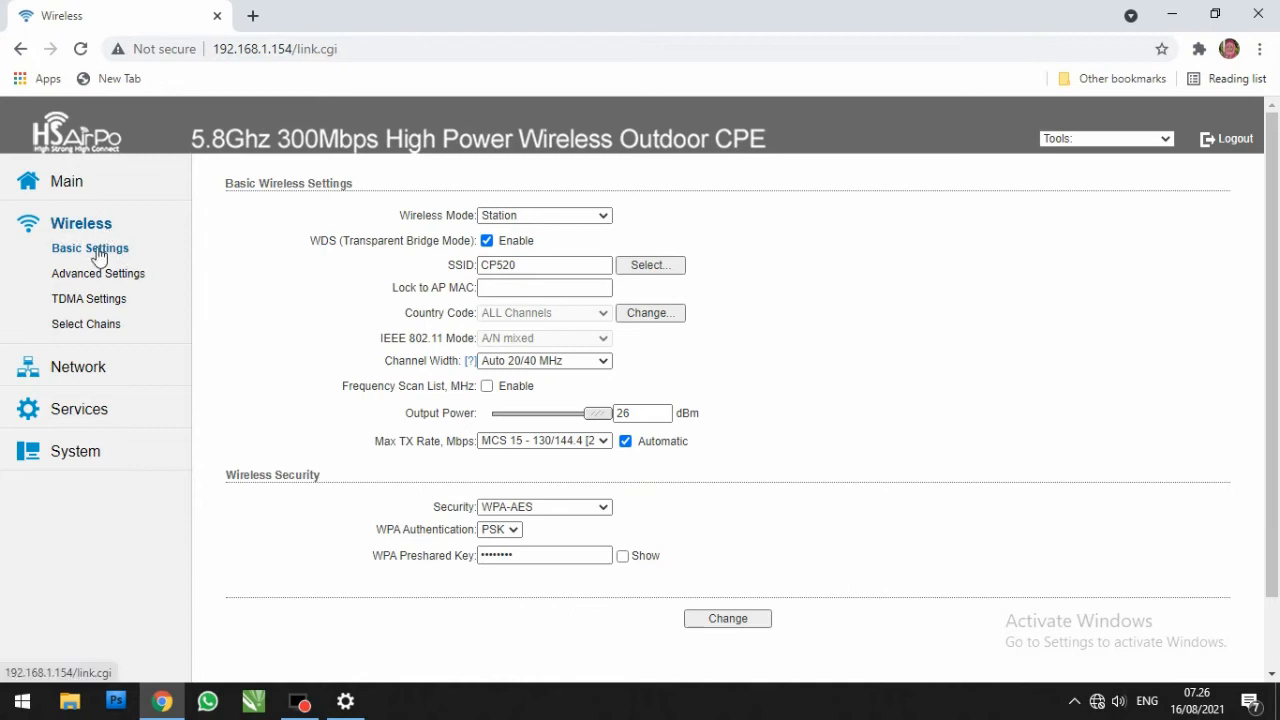
{"action": "left_click", "coordinate": [115, 278]}
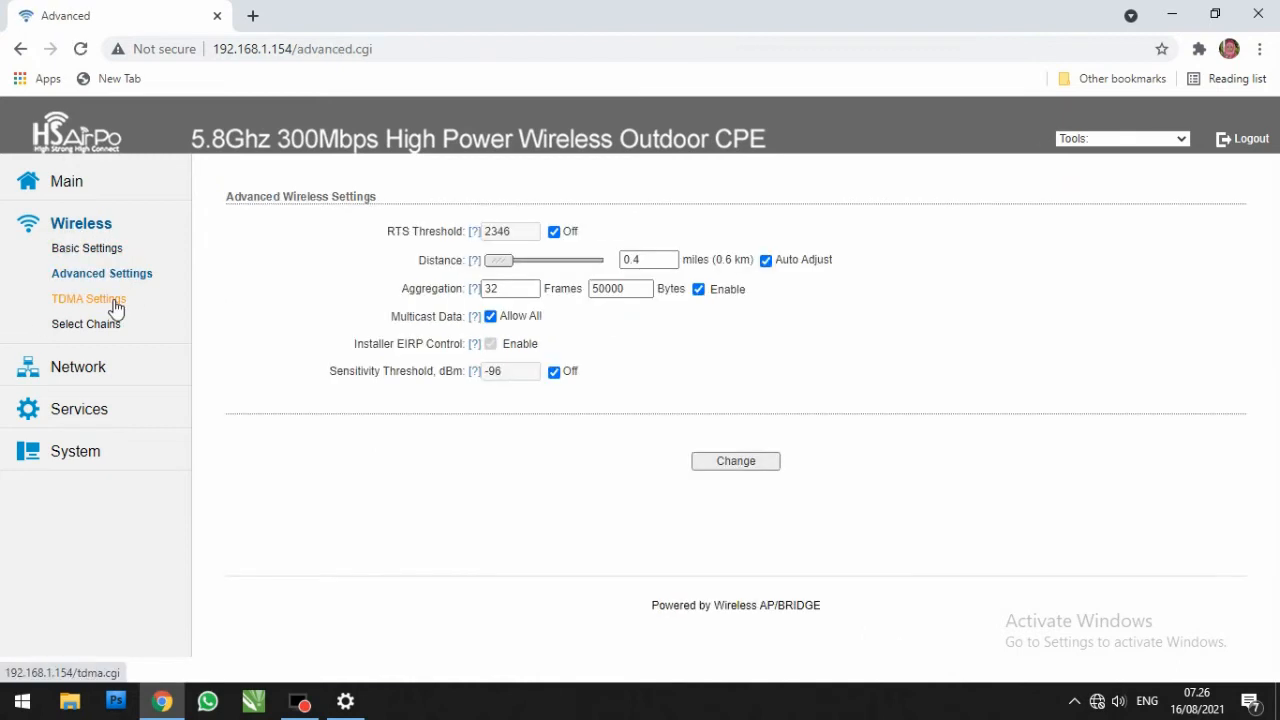
{"action": "left_click", "coordinate": [88, 370]}
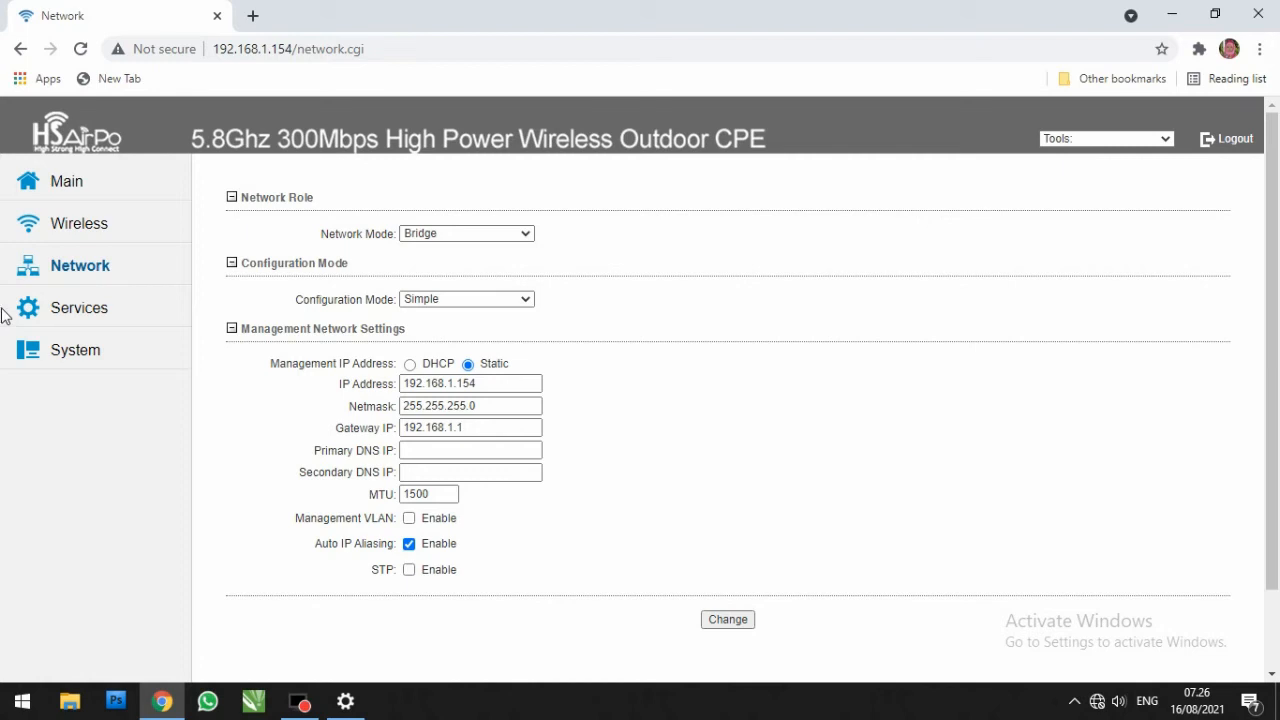
{"action": "left_click", "coordinate": [78, 312]}
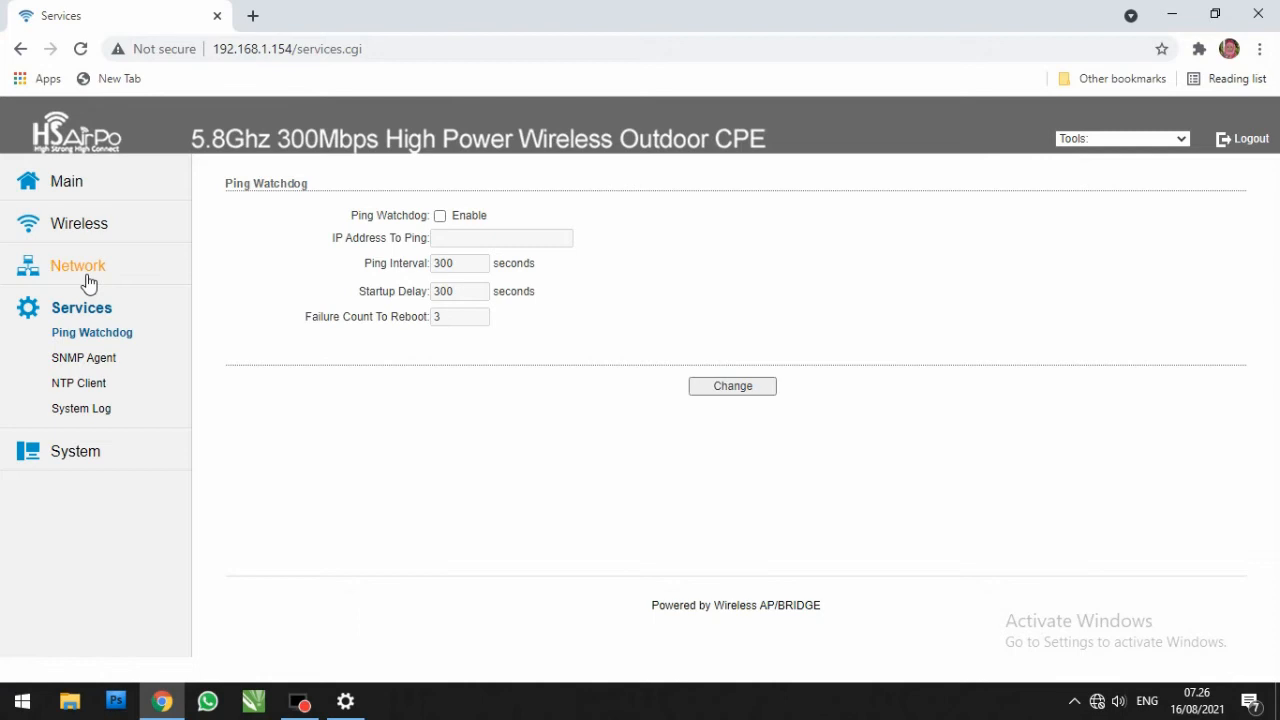
Step: Set the static management IP address in the CPE's network settings to 192.168.30.154
{"action": "left_click", "coordinate": [84, 276]}
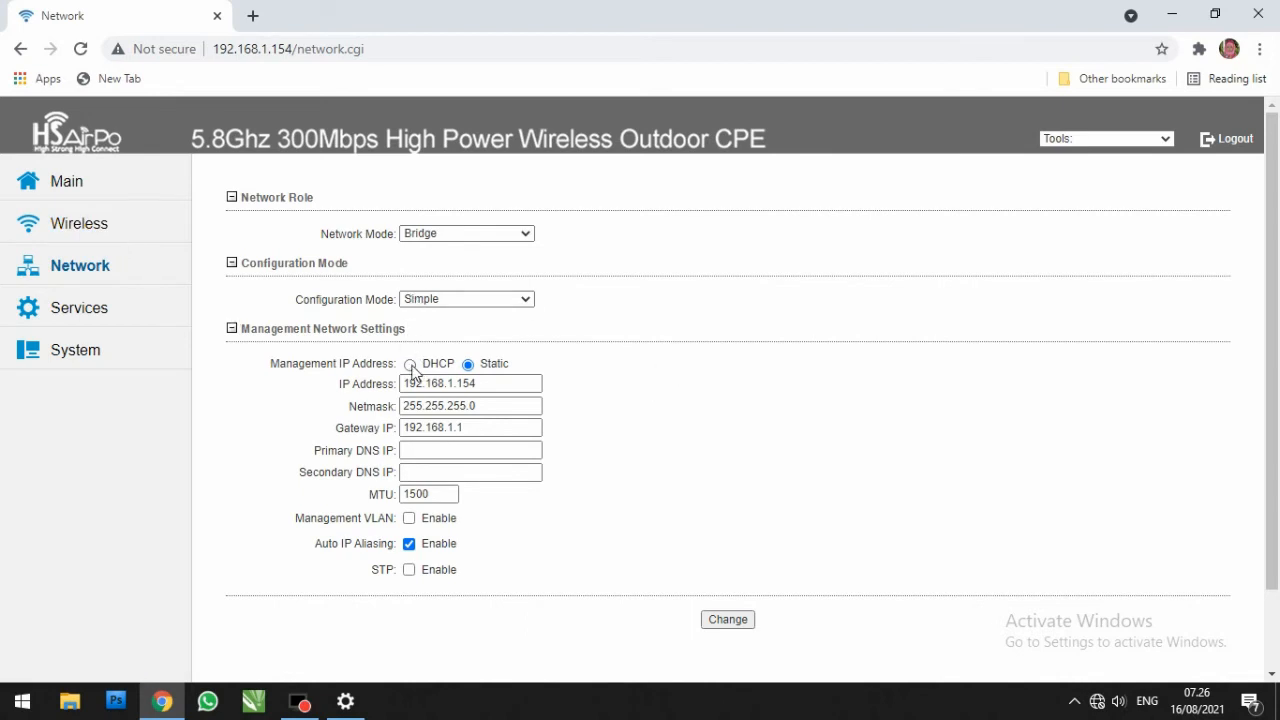
{"action": "left_click_drag", "start_coordinate": [491, 387], "coordinate": [449, 386]}
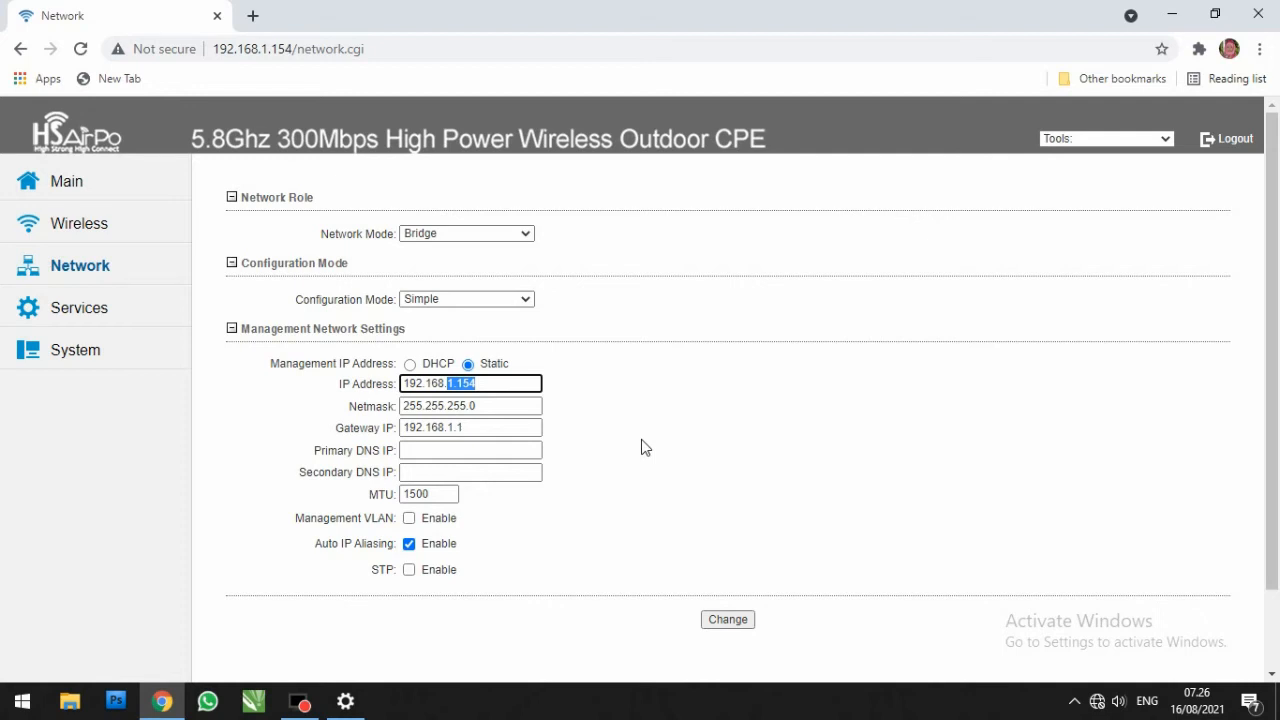
{"action": "type", "text": "30"}
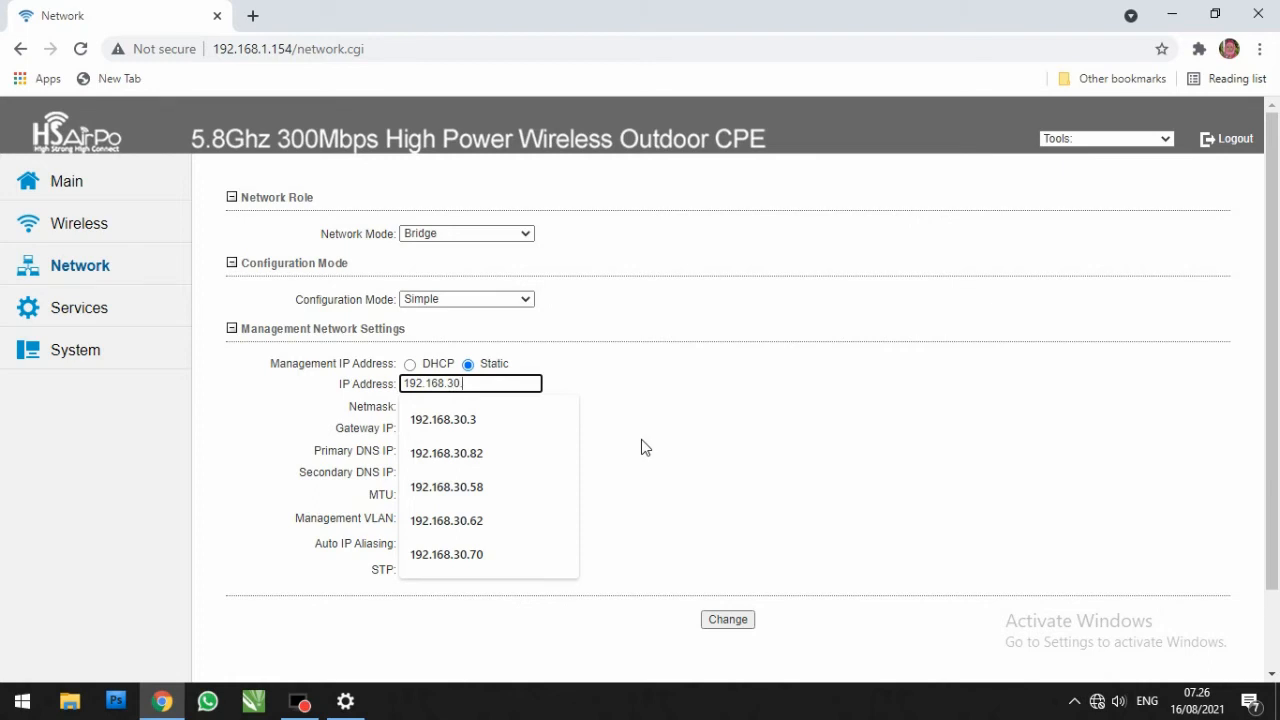
{"action": "type", "text": ".154"}
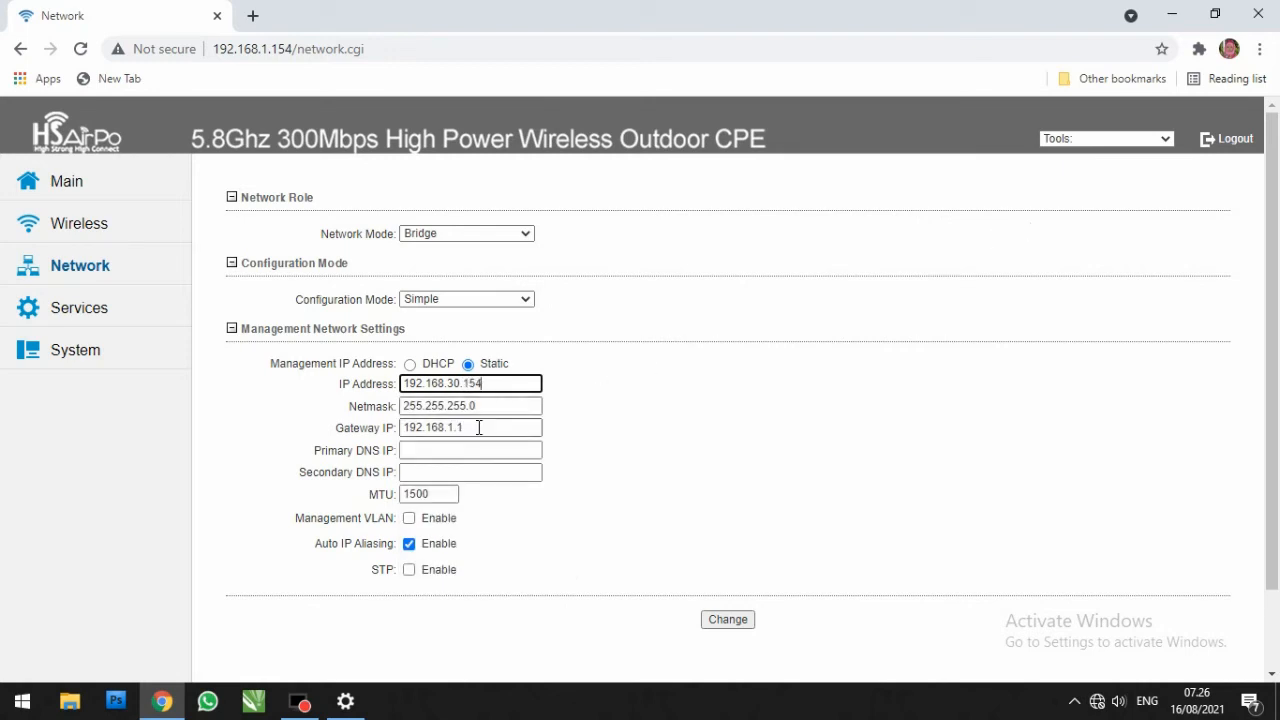
Step: Set the CPE's gateway IP to 192.168.30.1 and primary DNS to 8.8.8.8, and apply the network configuration changes
{"action": "left_click", "coordinate": [455, 430]}
{"action": "key", "text": "BackSpace"}
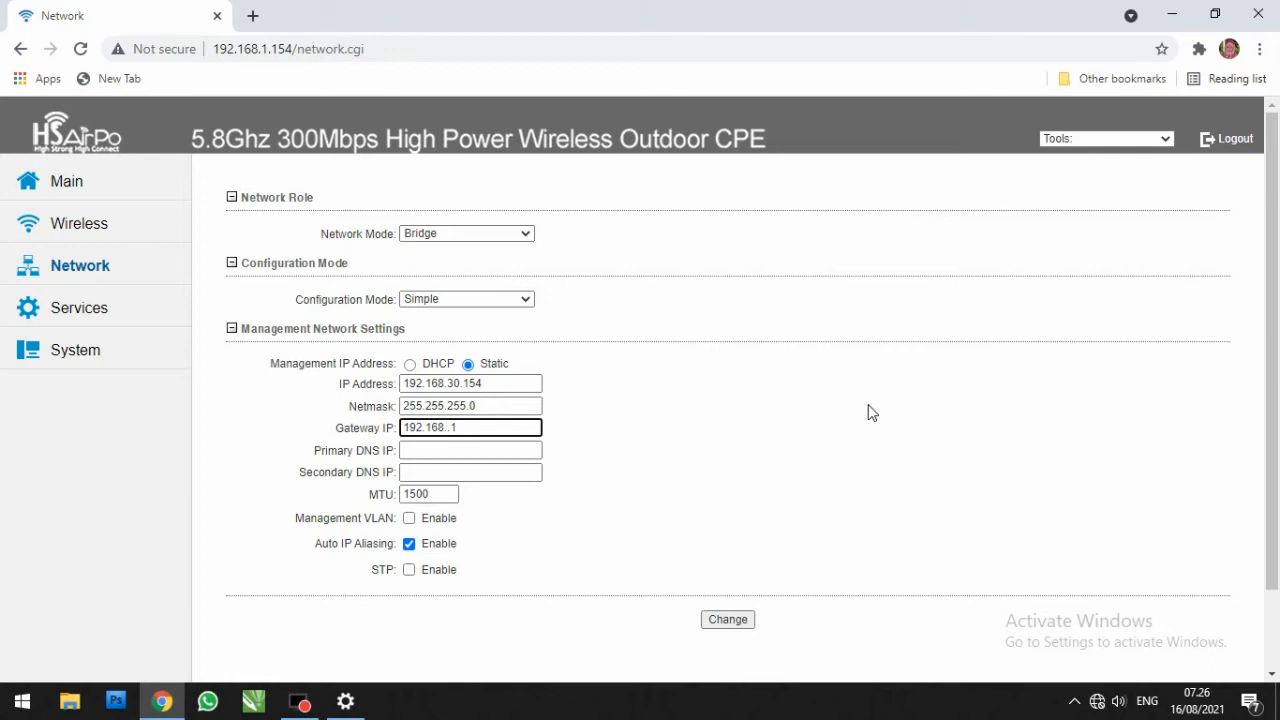
{"action": "type", "text": "30"}
{"action": "left_click", "coordinate": [537, 451]}
{"action": "left_click", "coordinate": [430, 481]}
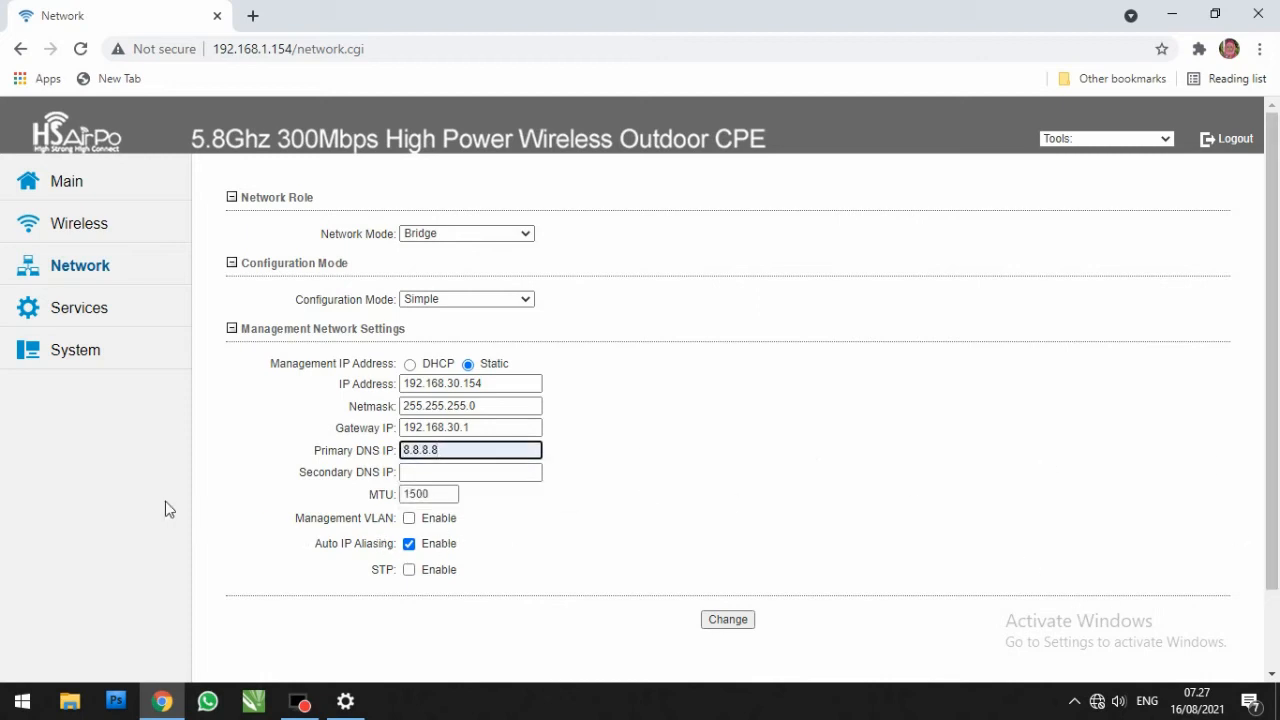
{"action": "left_click", "coordinate": [730, 620]}
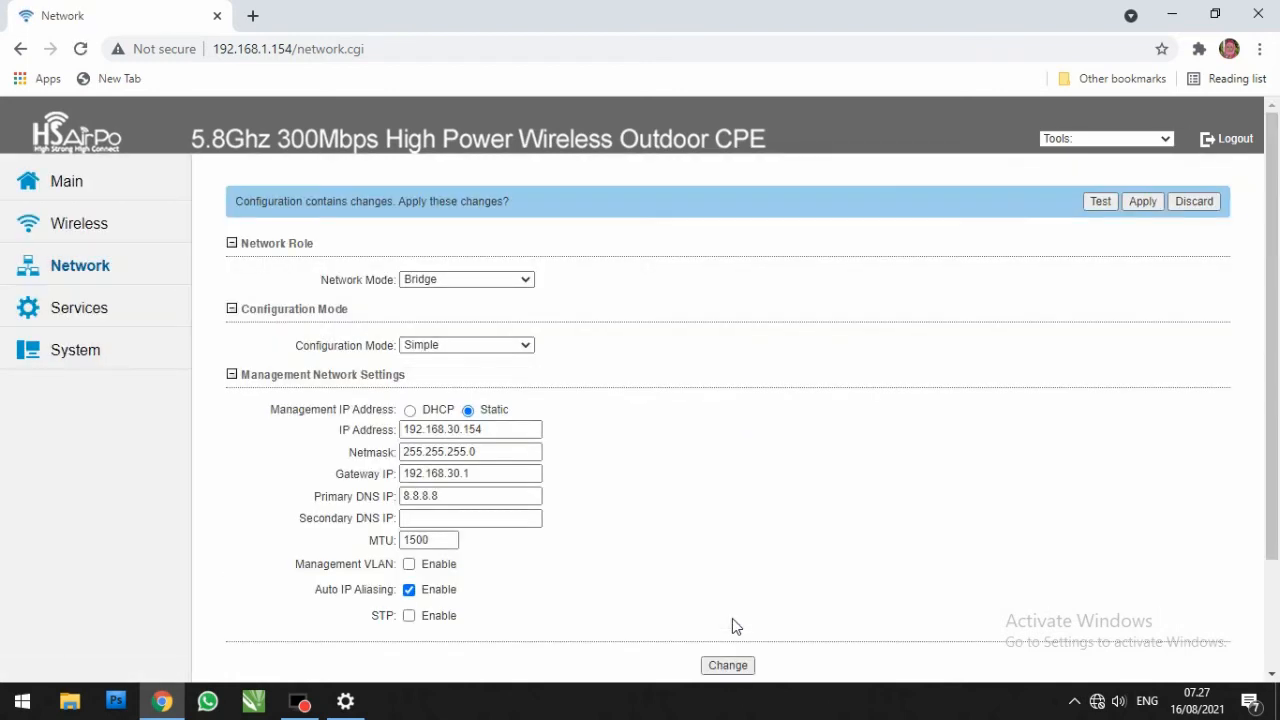
{"action": "left_click", "coordinate": [1143, 201]}
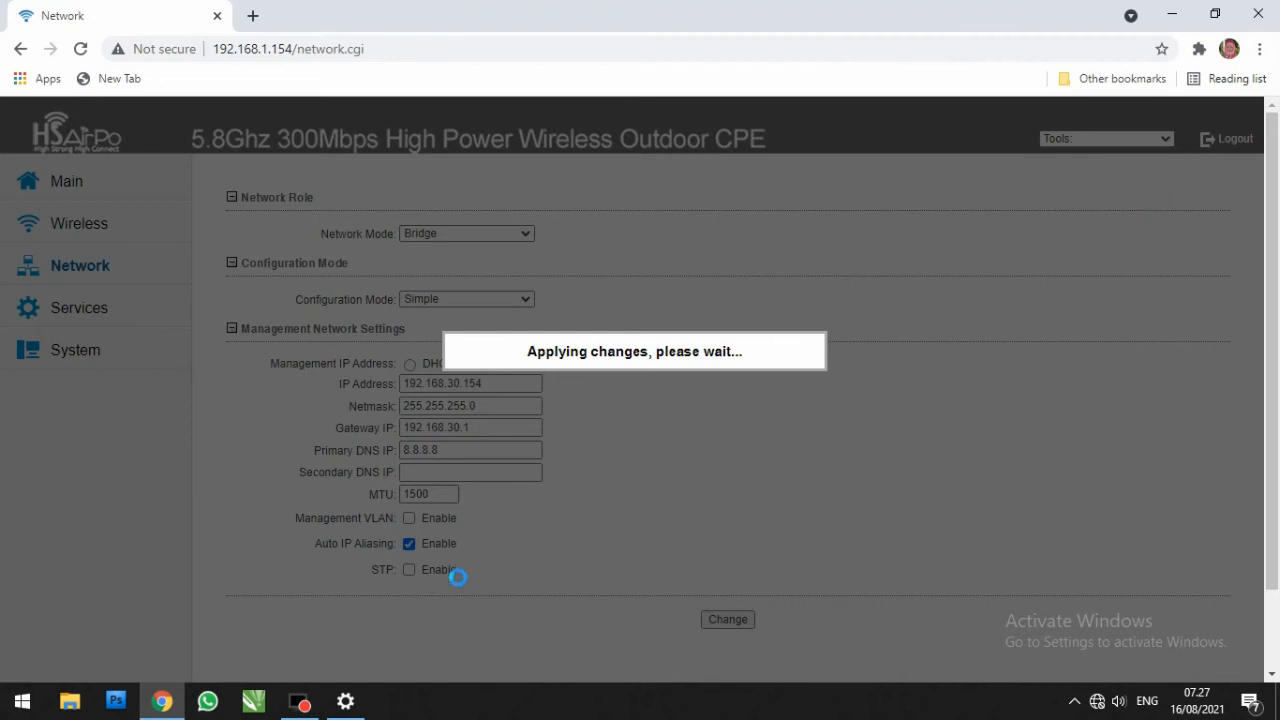
Step: Switch to Windows Settings and set the Ethernet 2 adapter's IPv4 address to 192.168.30.111
{"action": "left_click", "coordinate": [345, 701]}
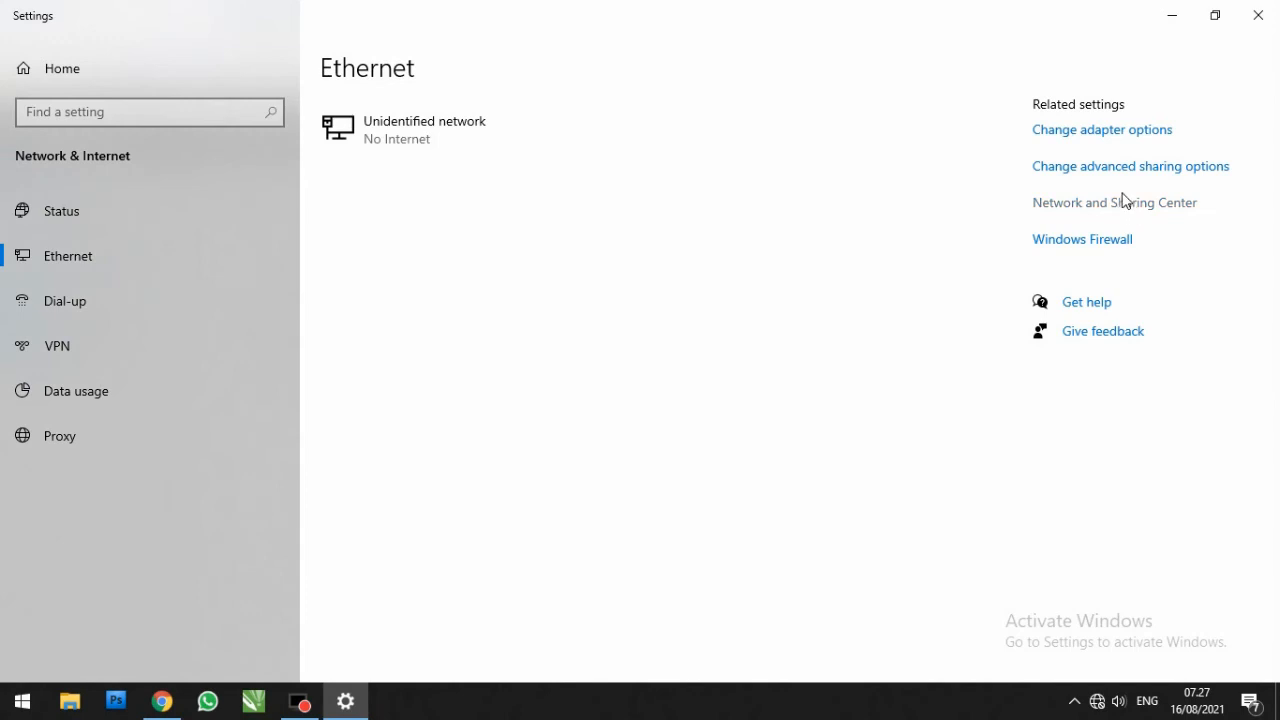
{"action": "left_click", "coordinate": [1110, 134]}
{"action": "double_click", "coordinate": [482, 231]}
{"action": "left_click", "coordinate": [537, 508]}
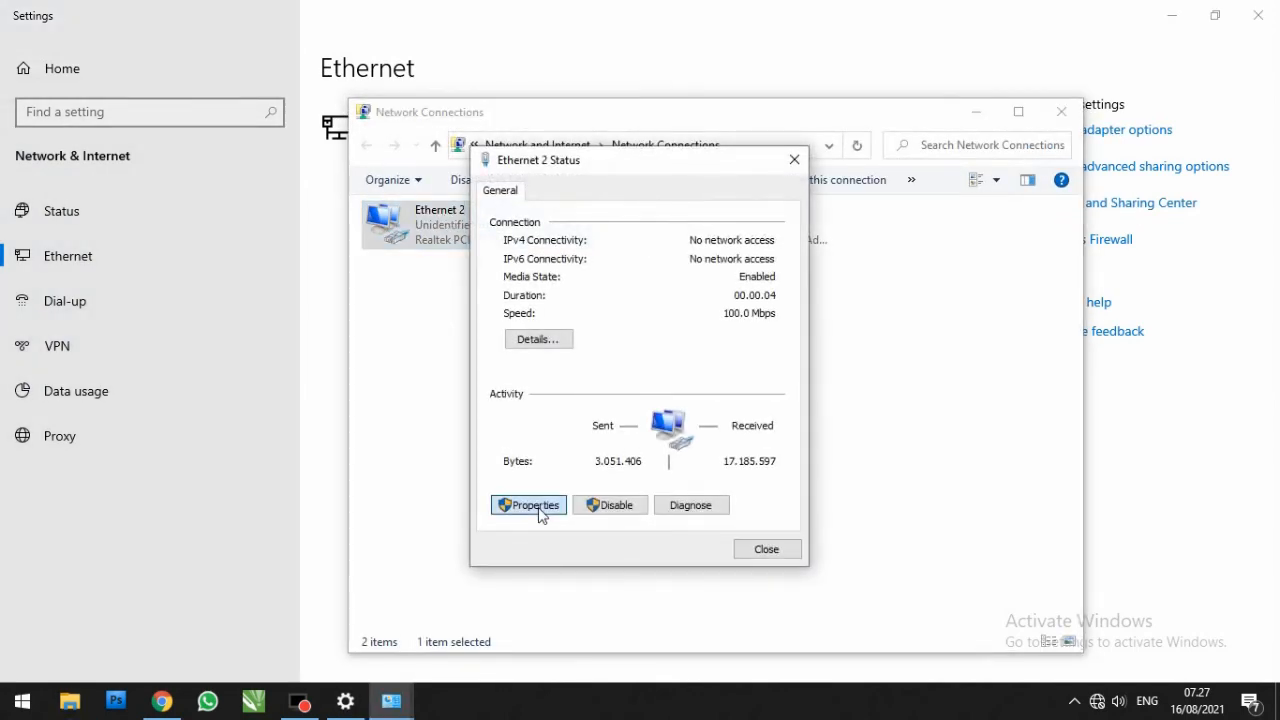
{"action": "double_click", "coordinate": [597, 392]}
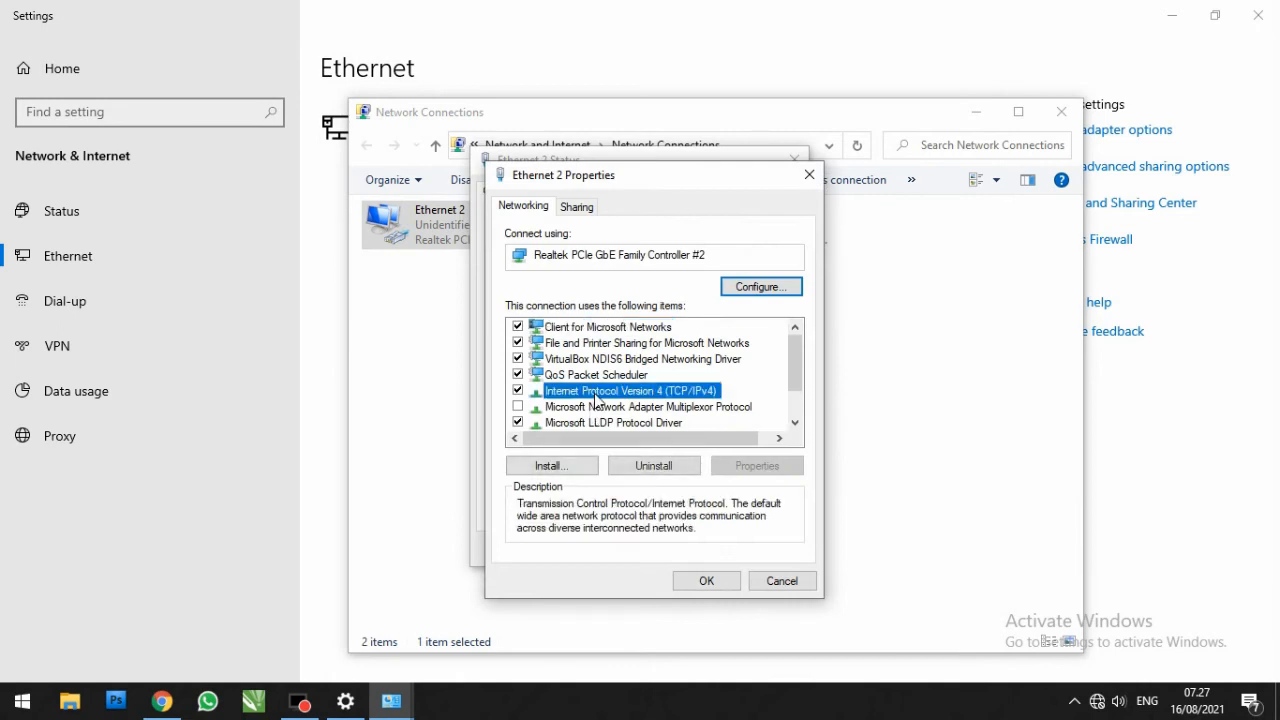
{"action": "left_click", "coordinate": [794, 409]}
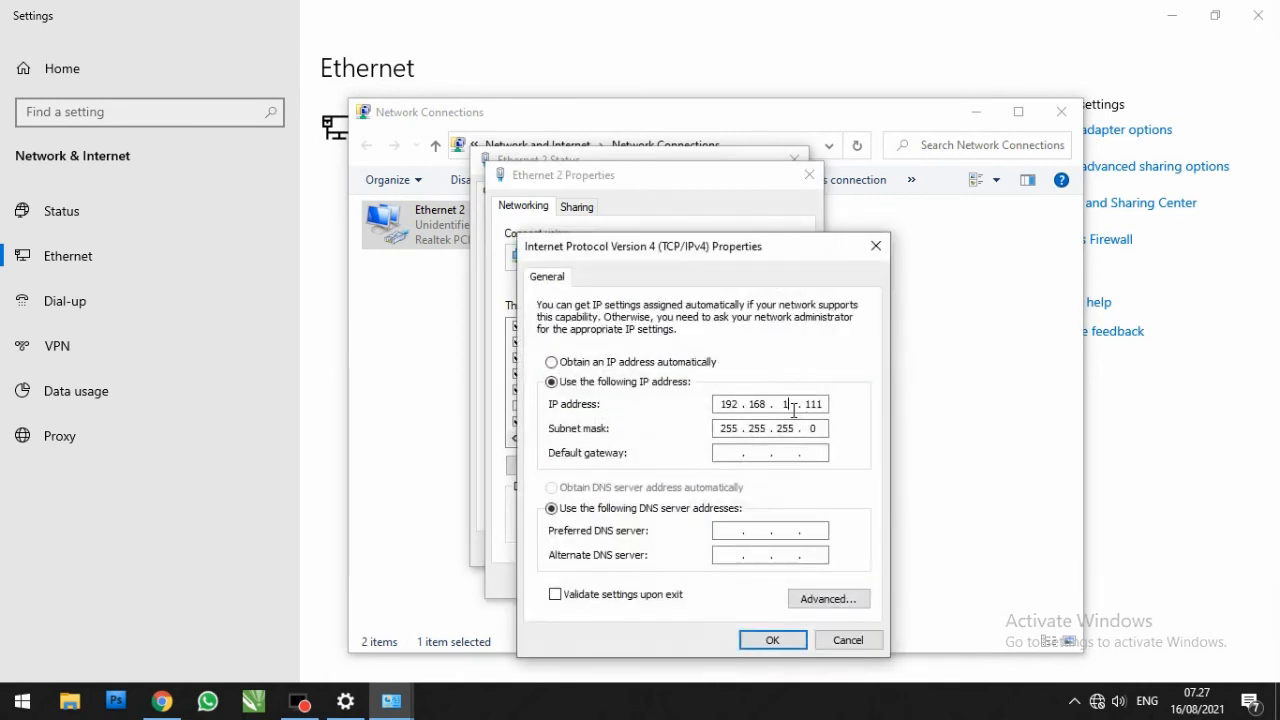
{"action": "type", "text": "30"}
{"action": "left_click", "coordinate": [772, 640]}
{"action": "left_click", "coordinate": [728, 579]}
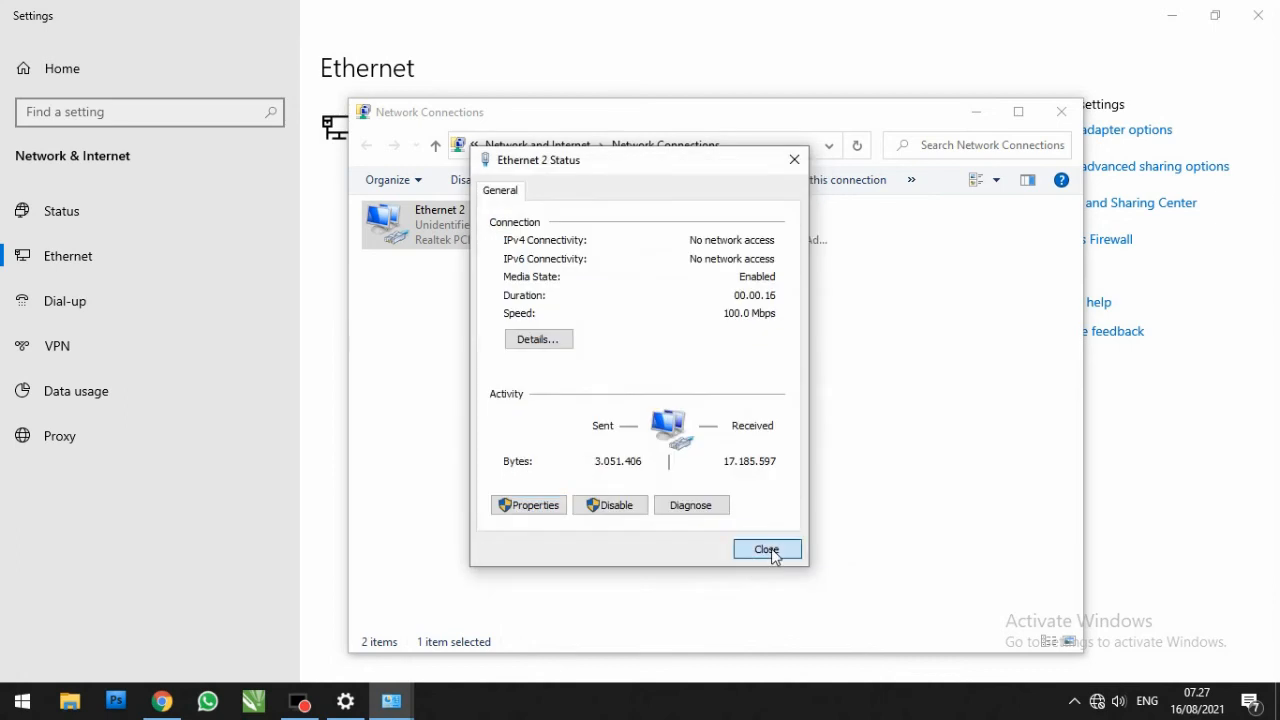
{"action": "left_click", "coordinate": [772, 552]}
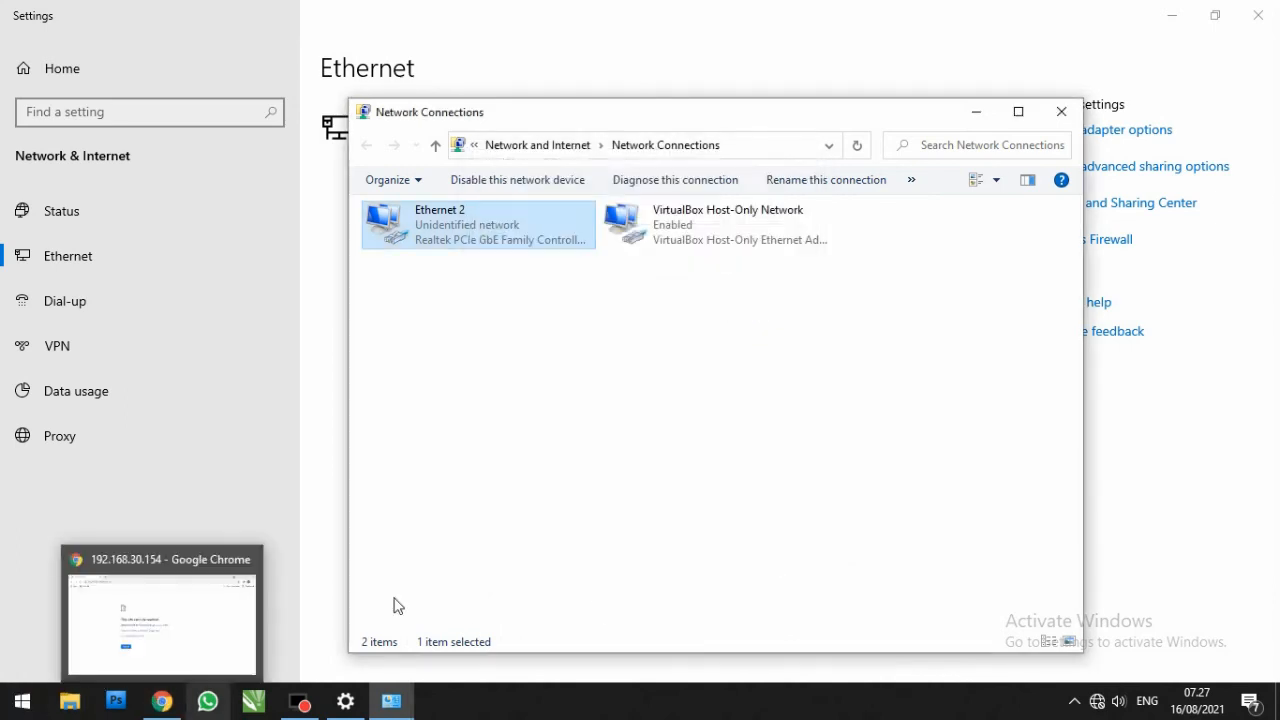
{"action": "left_click", "coordinate": [1061, 112]}
Step: Switch to Chrome, reload the CPE page at 192.168.30.154, log in as admin with the account password, and decline saving the password
{"action": "left_click", "coordinate": [162, 700]}
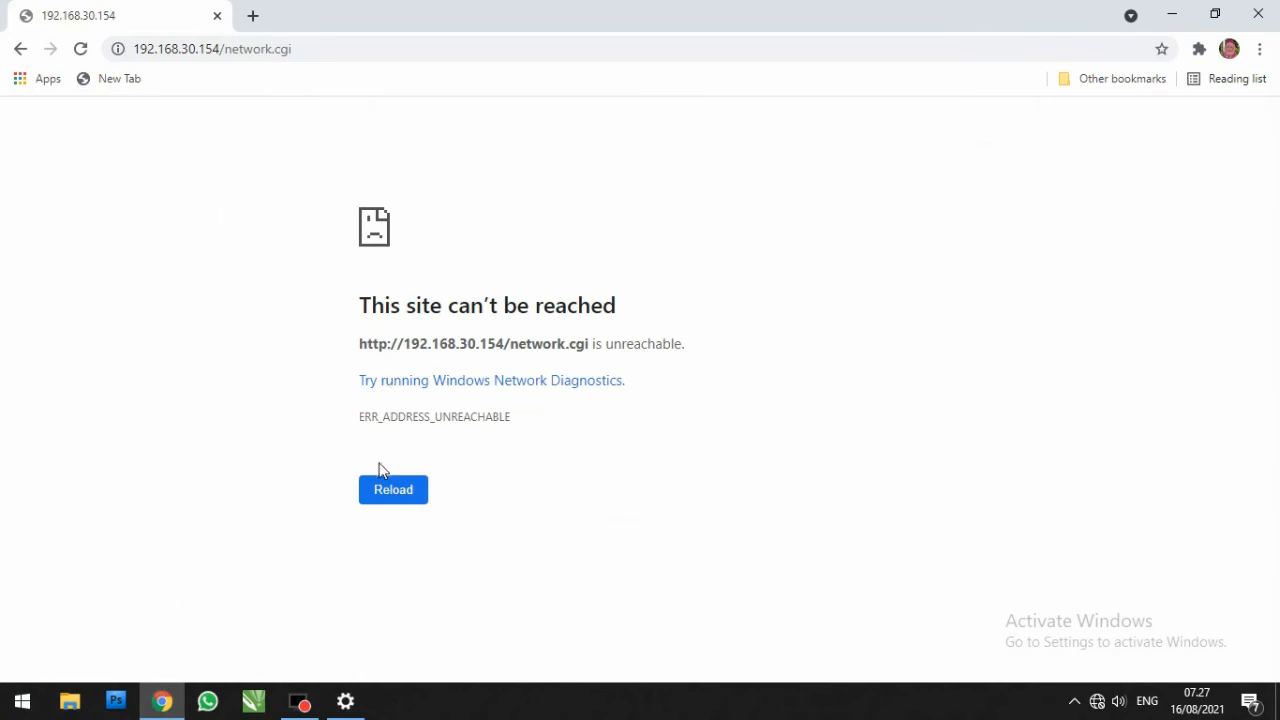
{"action": "left_click", "coordinate": [390, 499]}
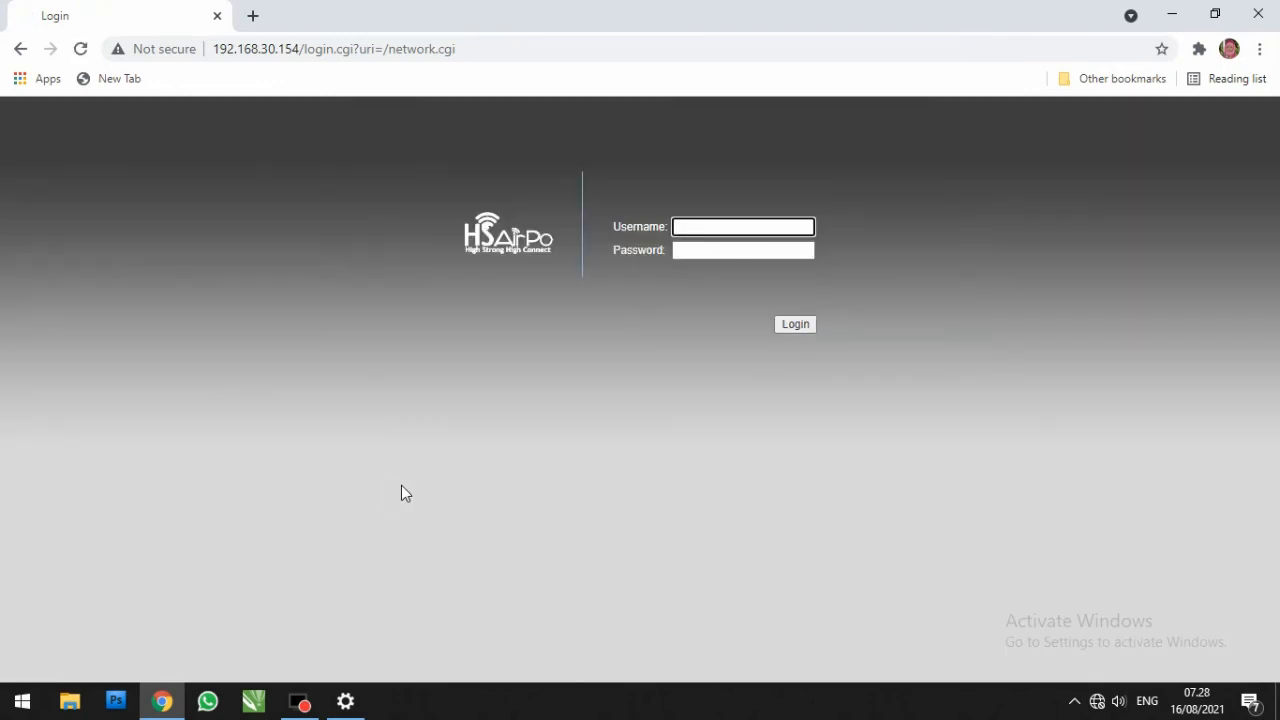
{"action": "type", "text": "admin"}
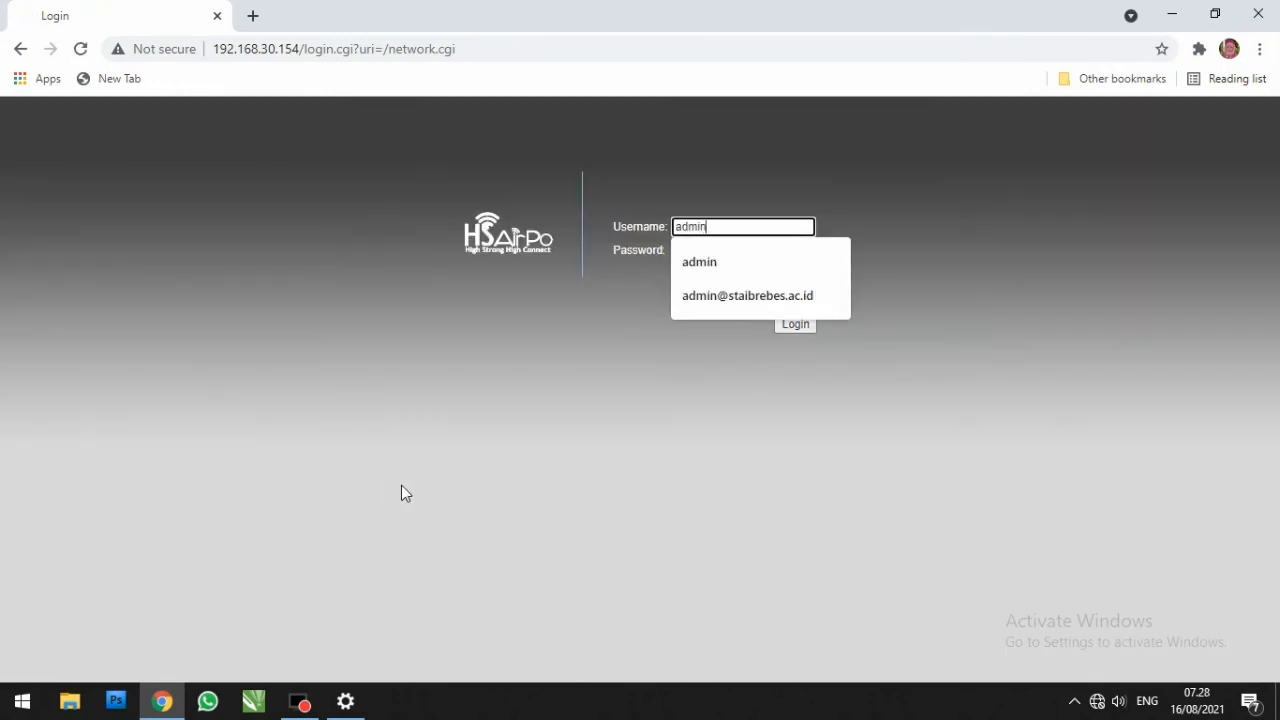
{"action": "key", "text": "Tab"}
{"action": "type", "text": "admin"}
{"action": "key", "text": "Return"}
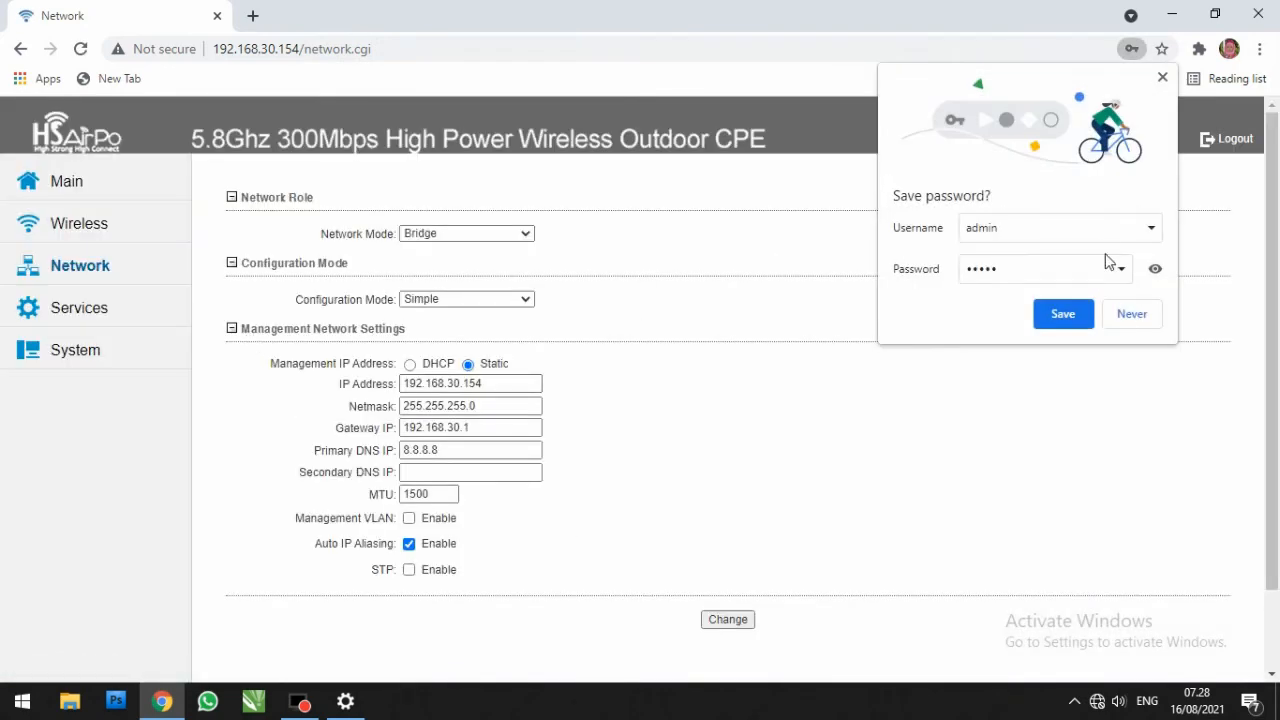
{"action": "left_click", "coordinate": [1130, 318]}
Step: Disable WDS (Transparent Bridge Mode) in the CPE's basic wireless settings
{"action": "left_click", "coordinate": [65, 224]}
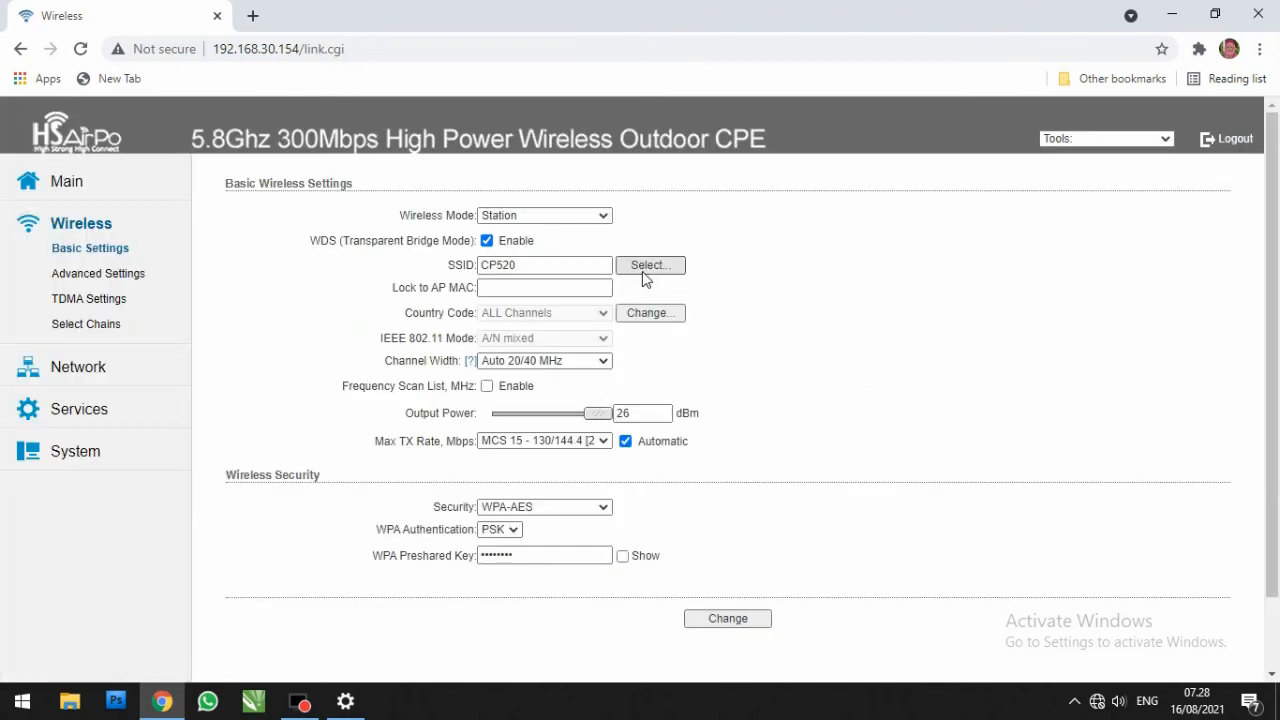
{"action": "left_click", "coordinate": [488, 242]}
{"action": "left_click", "coordinate": [488, 242]}
{"action": "left_click", "coordinate": [488, 242]}
Step: Run a site survey, select the wifi_sikancil_lor access point as the SSID, and apply the wireless configuration changes
{"action": "left_click", "coordinate": [648, 264]}
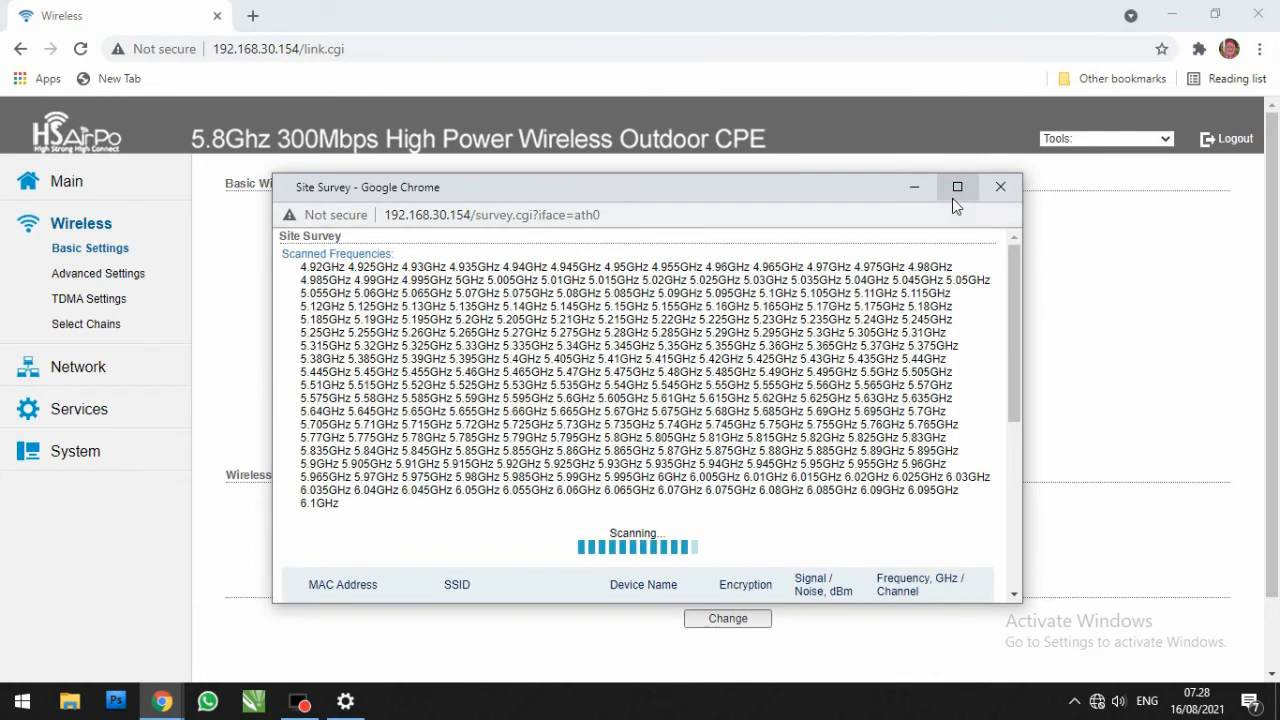
{"action": "scroll", "coordinate": [754, 440], "scroll_direction": "down", "scroll_amount": 4}
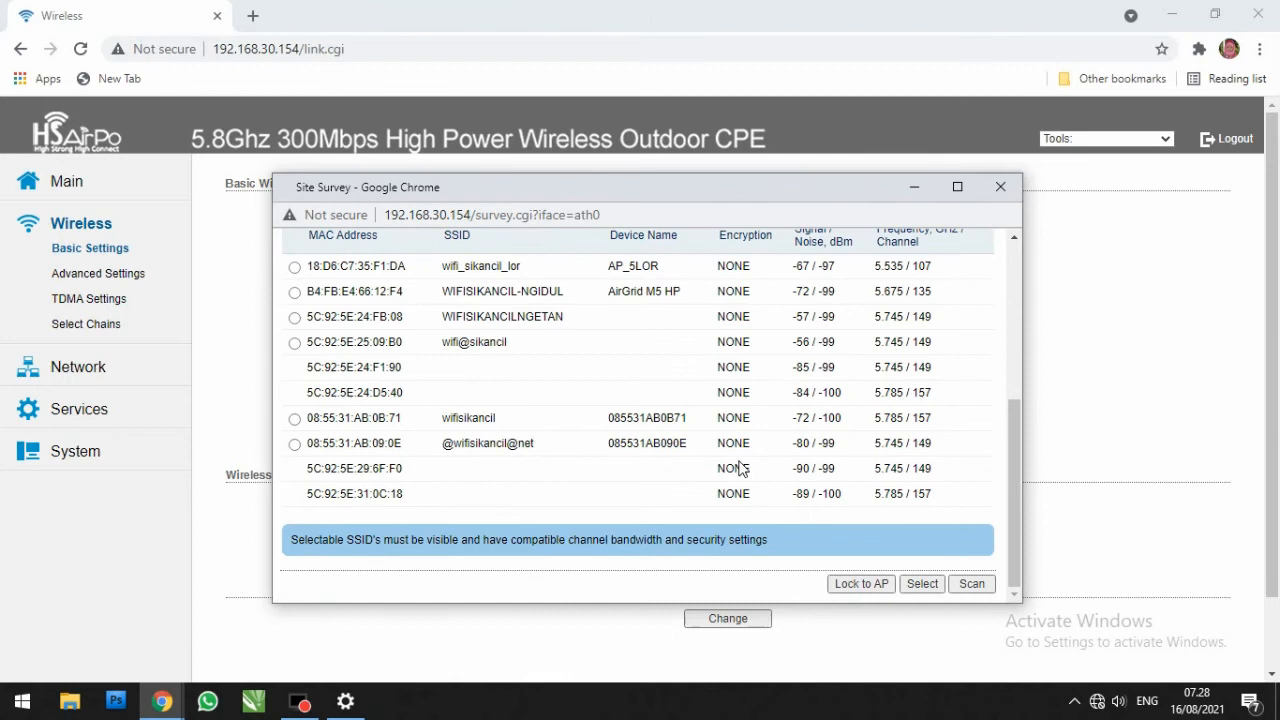
{"action": "scroll", "coordinate": [740, 468], "scroll_direction": "up", "scroll_amount": 1}
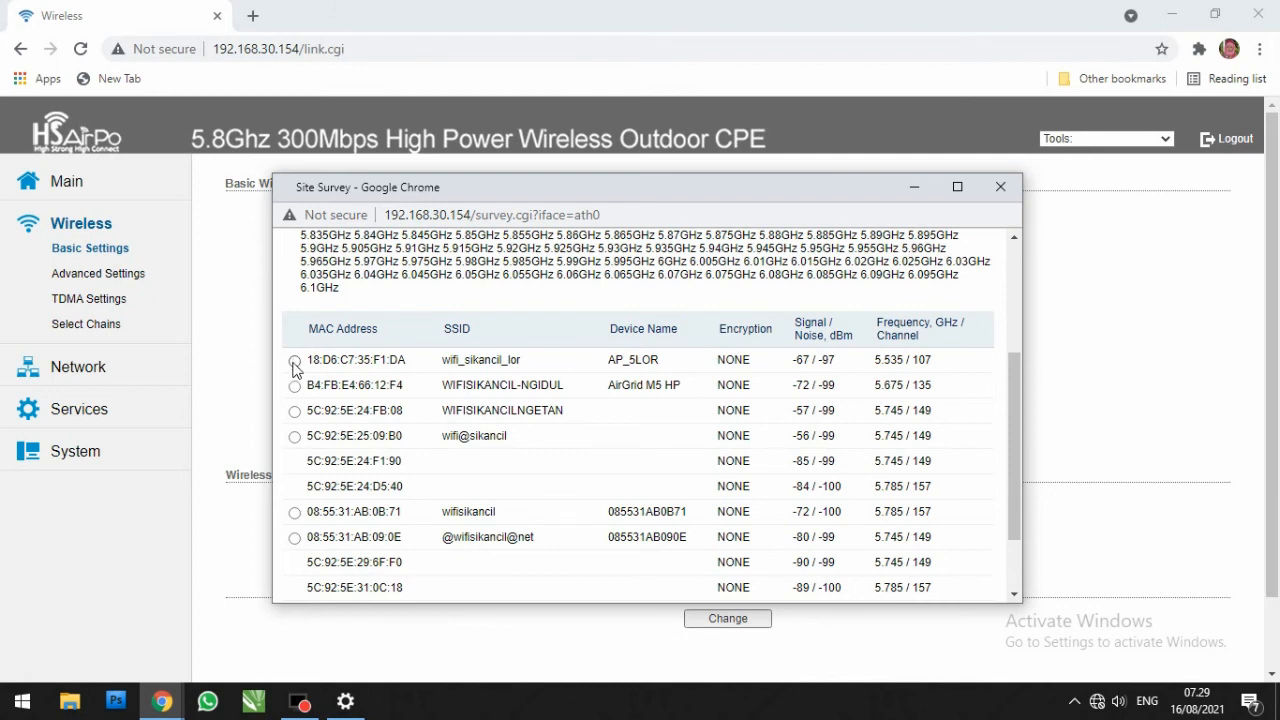
{"action": "left_click", "coordinate": [294, 362]}
{"action": "scroll", "coordinate": [815, 450], "scroll_direction": "down", "scroll_amount": 1}
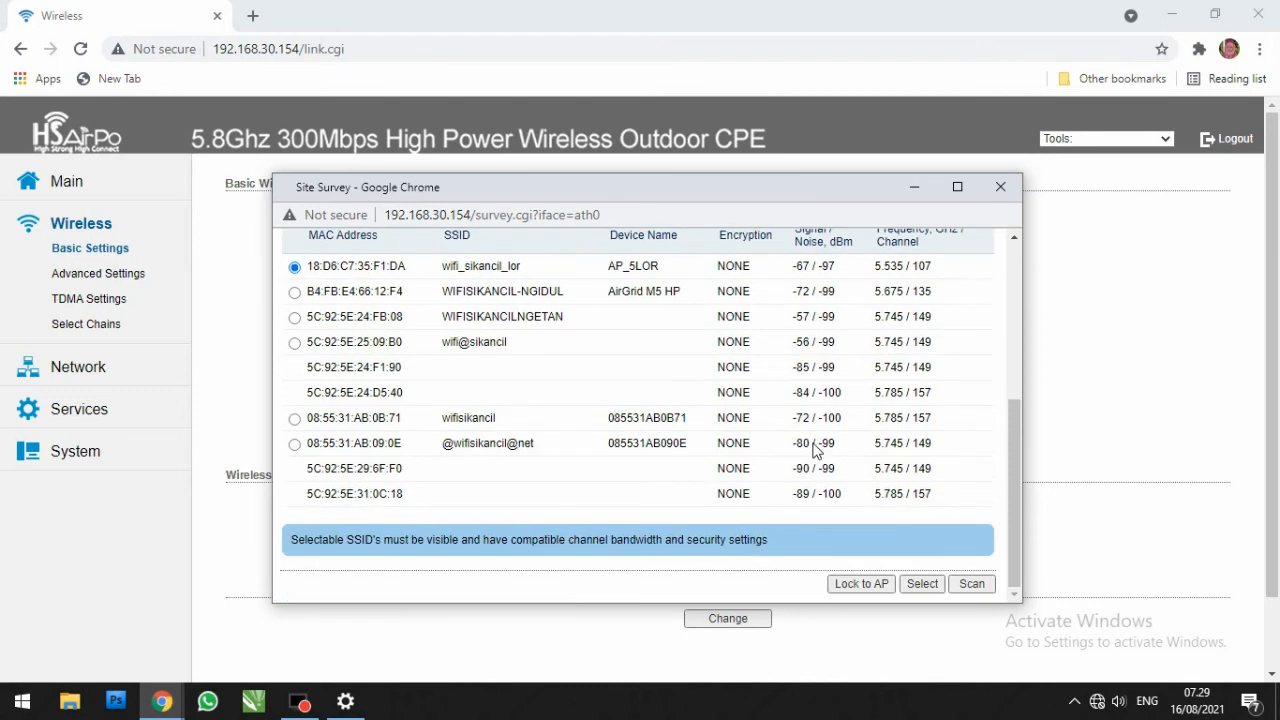
{"action": "left_click", "coordinate": [921, 584]}
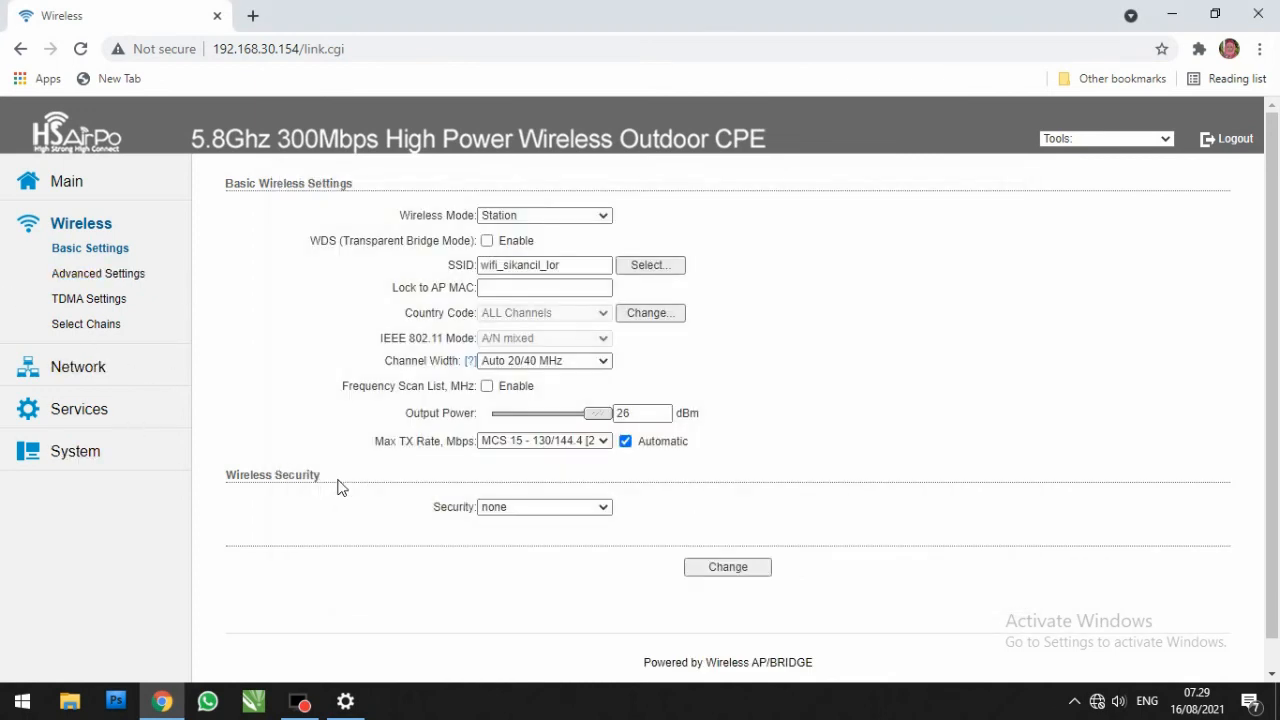
{"action": "left_click", "coordinate": [734, 566]}
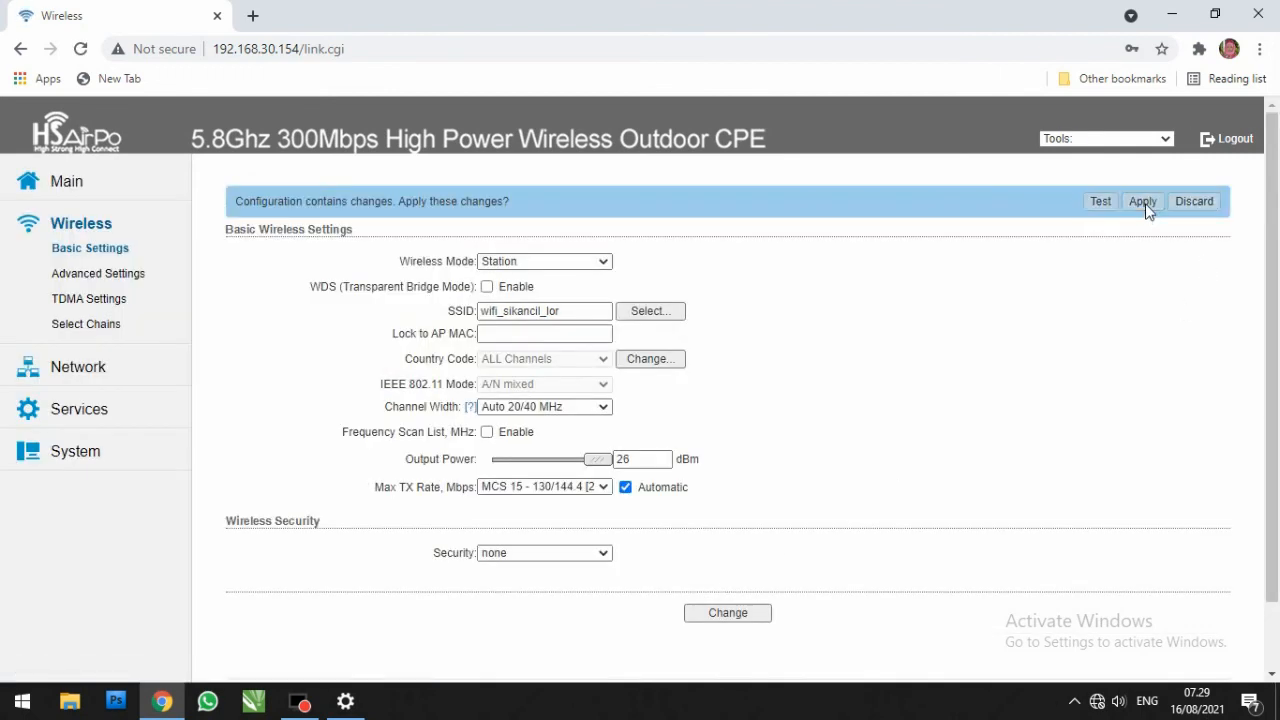
{"action": "left_click", "coordinate": [1143, 202]}
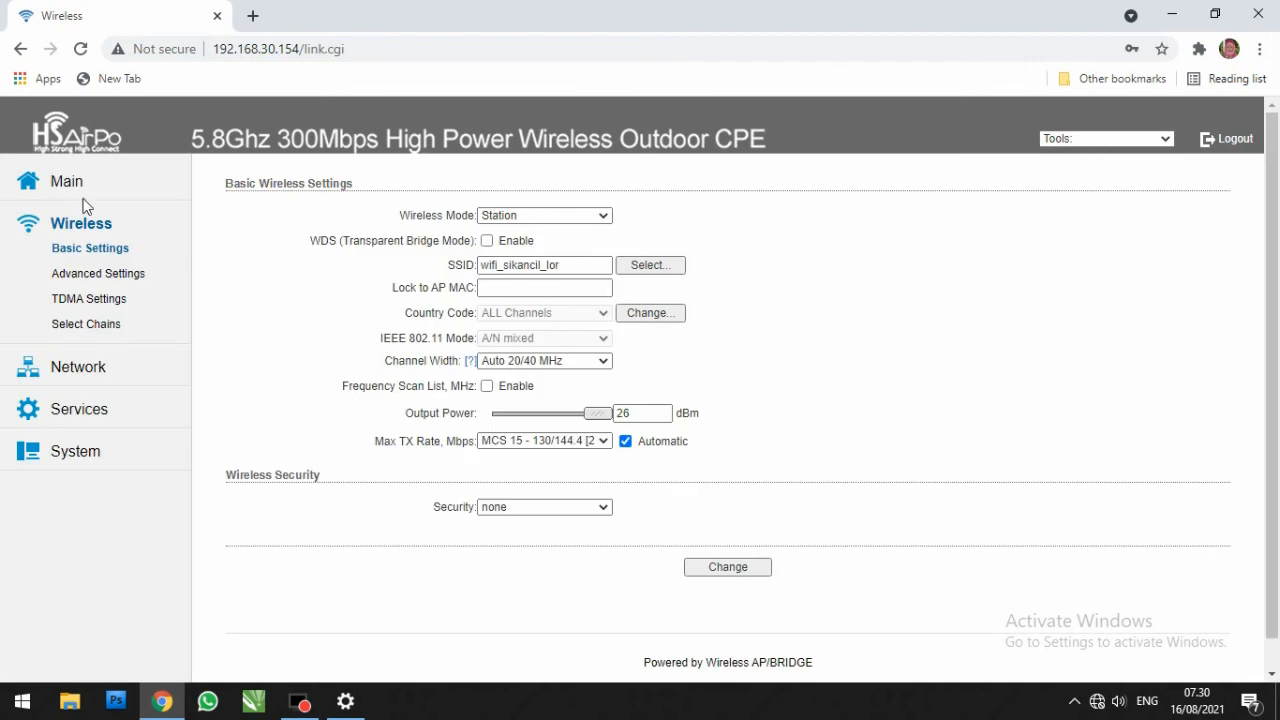
Step: Examine the CPE's wireless link status, including signal strength, transmit CCQ and TX/RX rate
{"action": "left_click", "coordinate": [68, 186]}
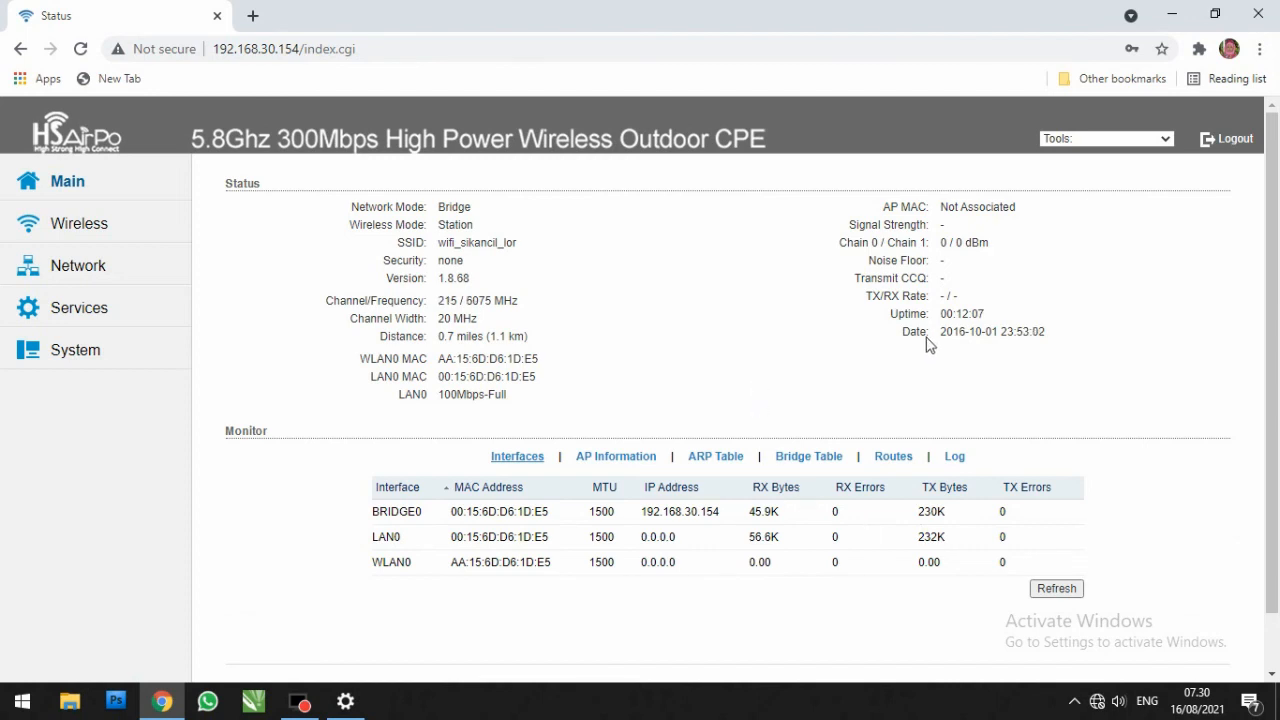
{"action": "scroll", "coordinate": [988, 335], "scroll_direction": "down", "scroll_amount": 1}
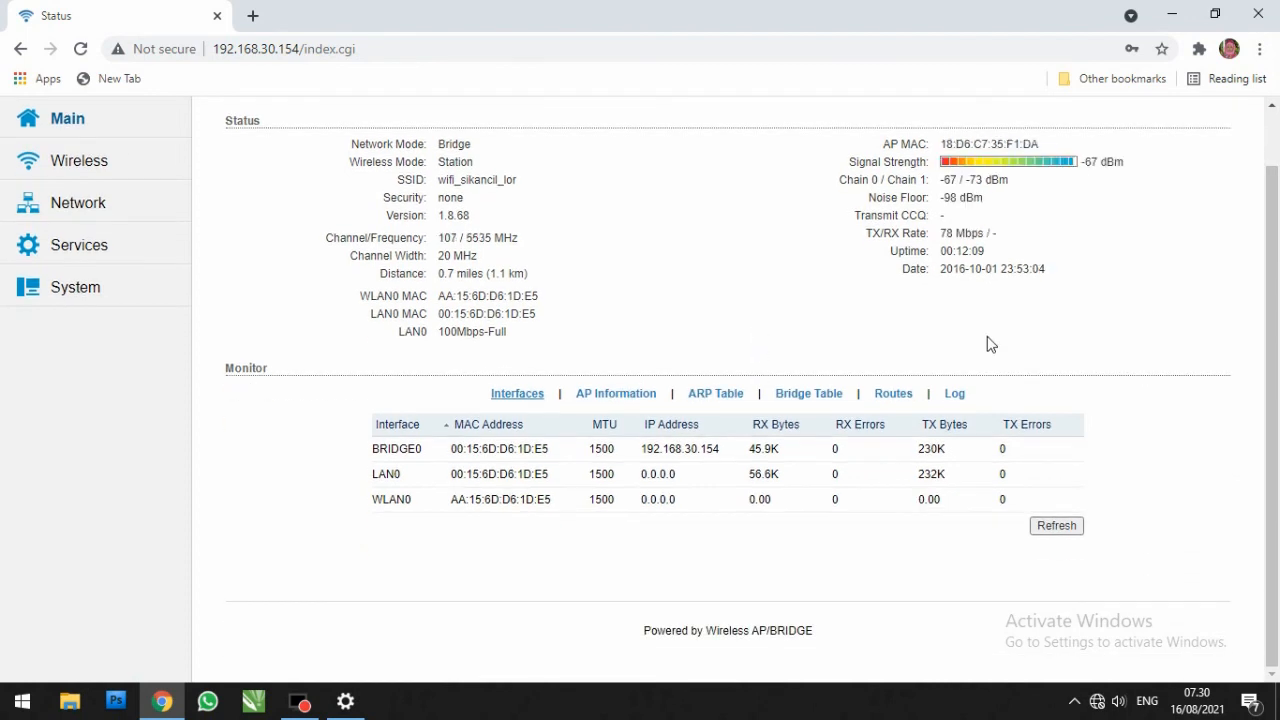
{"action": "scroll", "coordinate": [988, 344], "scroll_direction": "up", "scroll_amount": 1}
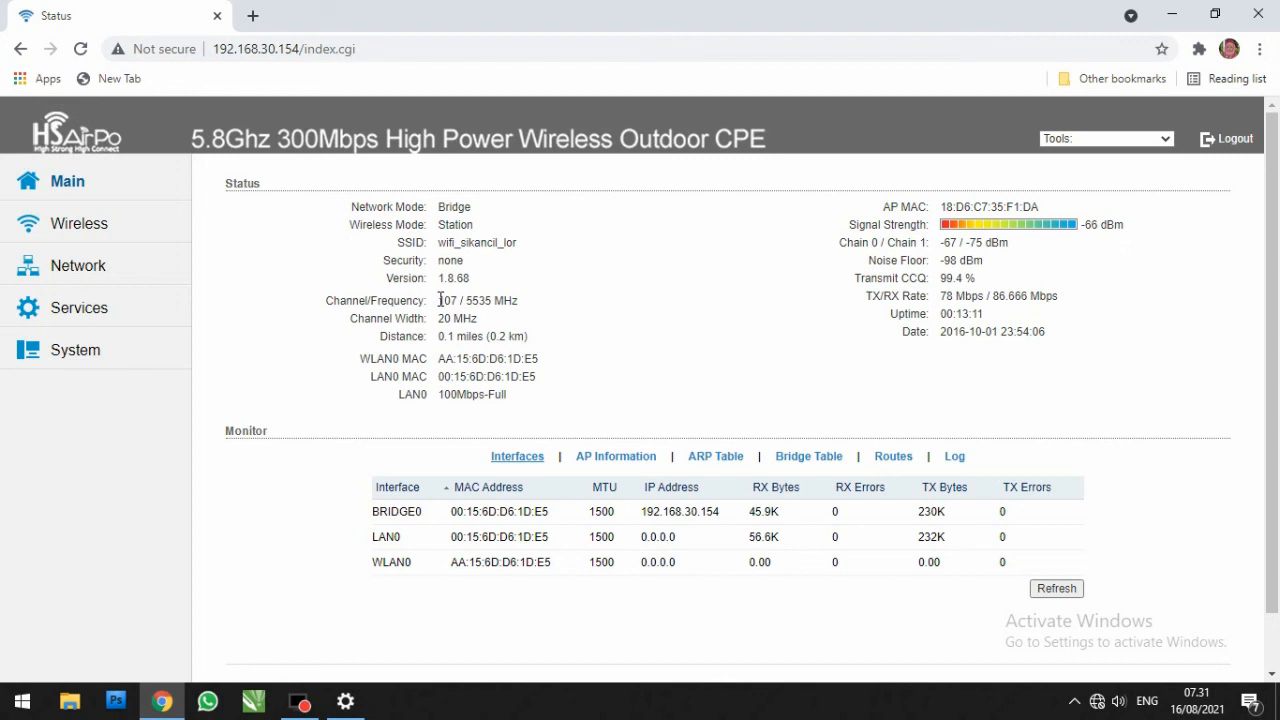
{"action": "mouse_move", "coordinate": [942, 279]}
{"action": "left_mouse_down"}
{"action": "mouse_move", "coordinate": [990, 286]}
{"action": "mouse_move", "coordinate": [940, 280]}
{"action": "left_mouse_up"}
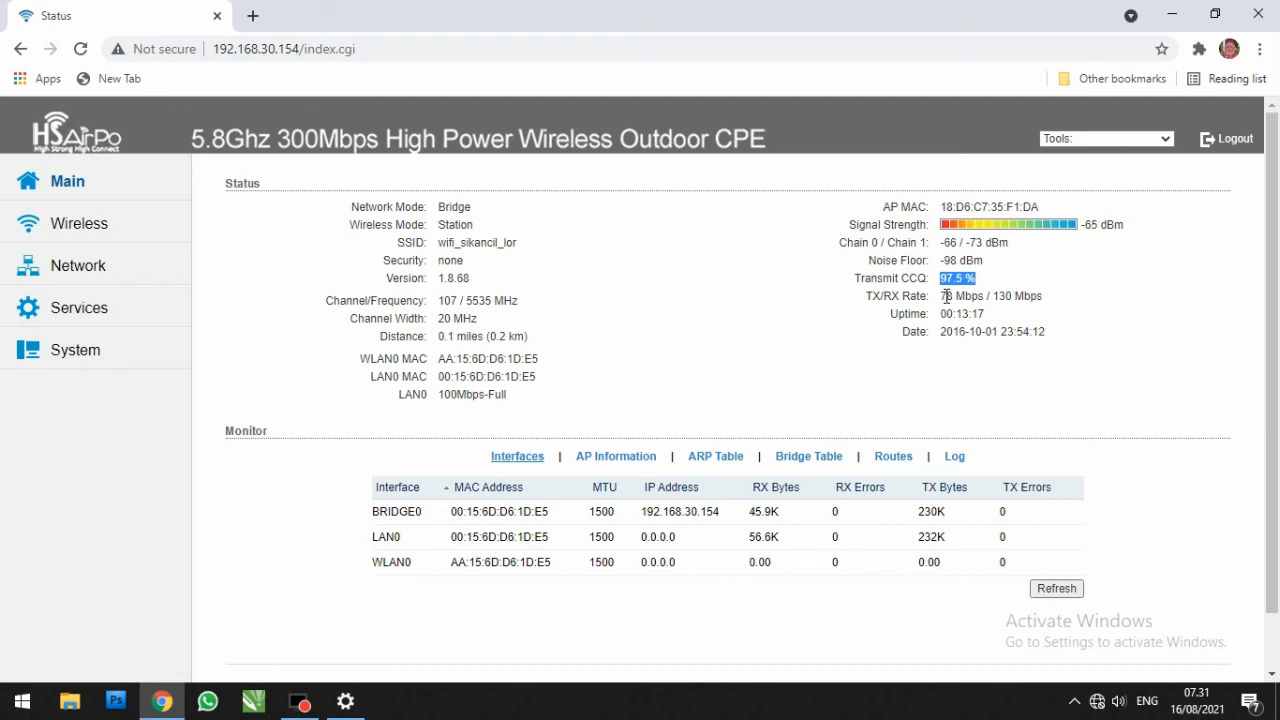
{"action": "left_click_drag", "start_coordinate": [942, 296], "coordinate": [1043, 297]}
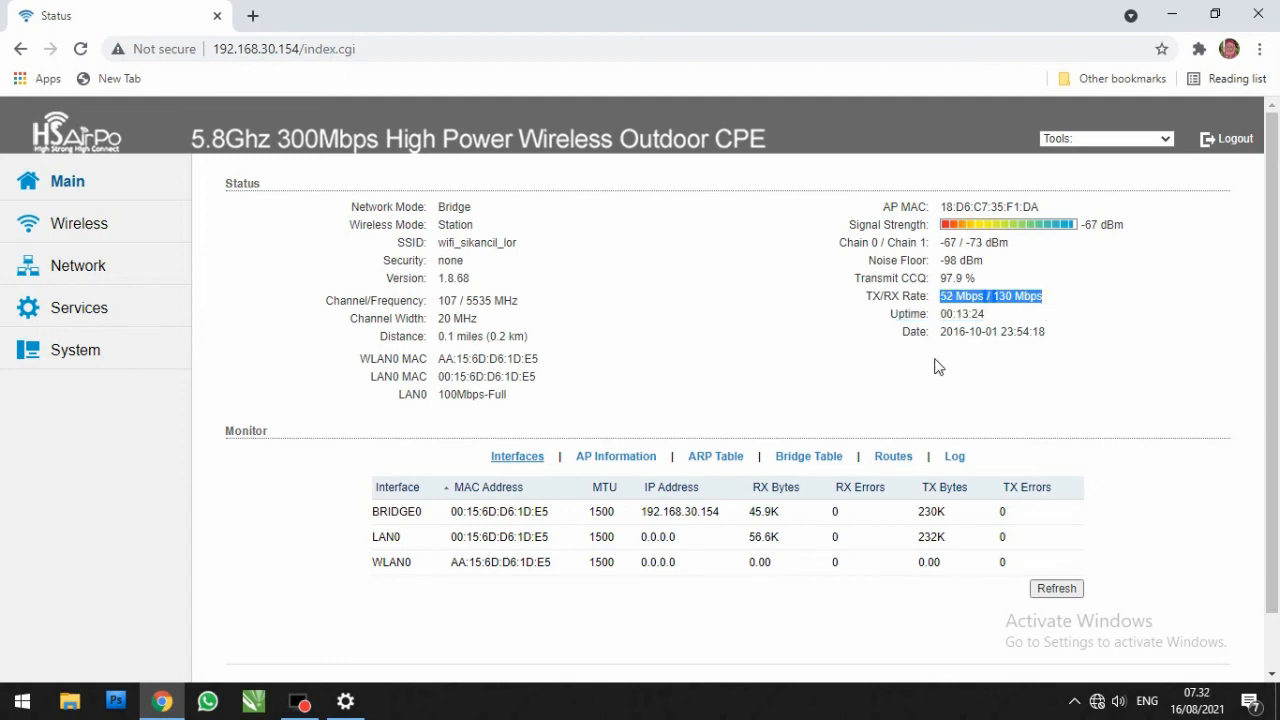